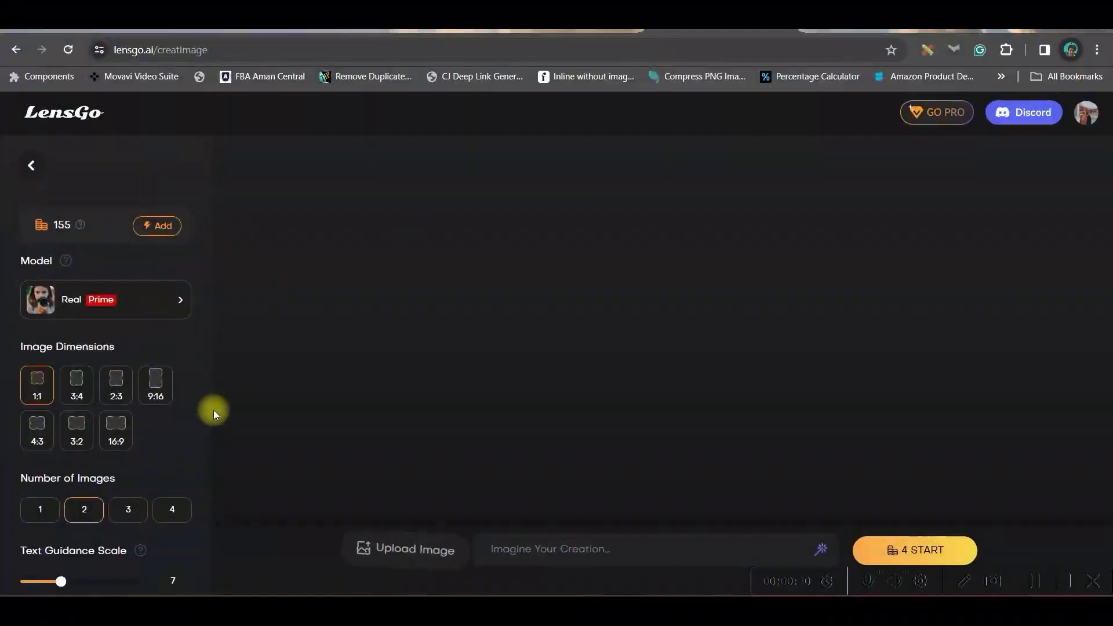
- Load the featured humanoid cat prompt as the image description and extend it with "UHD, Front Facing, Full Body"
click(538, 551)
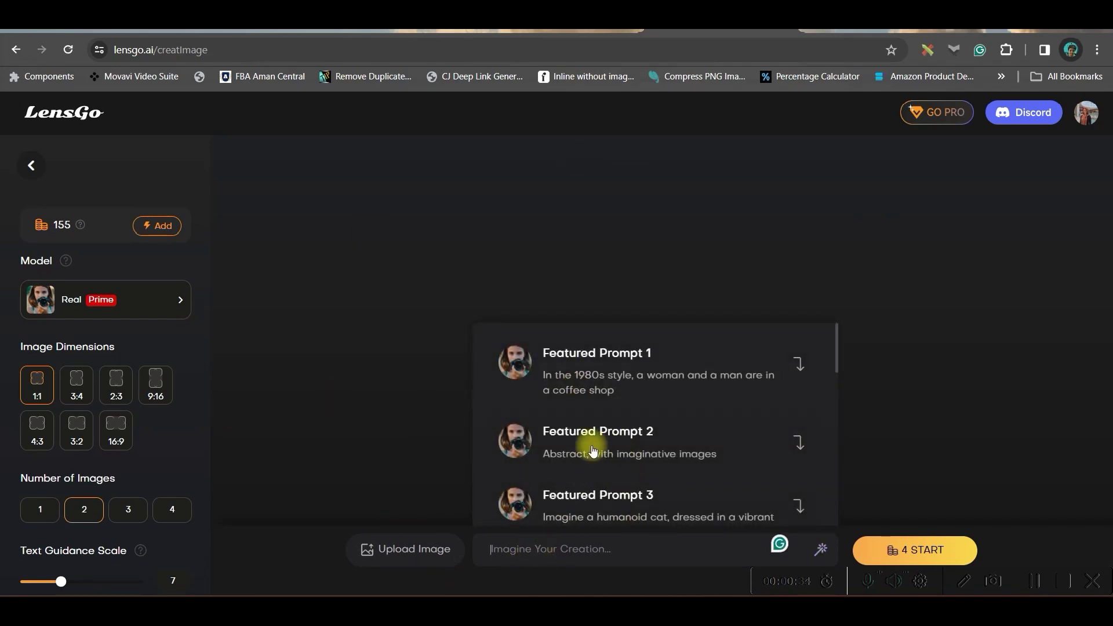
scroll(651, 467, down, 1)
scroll(643, 470, down, 2)
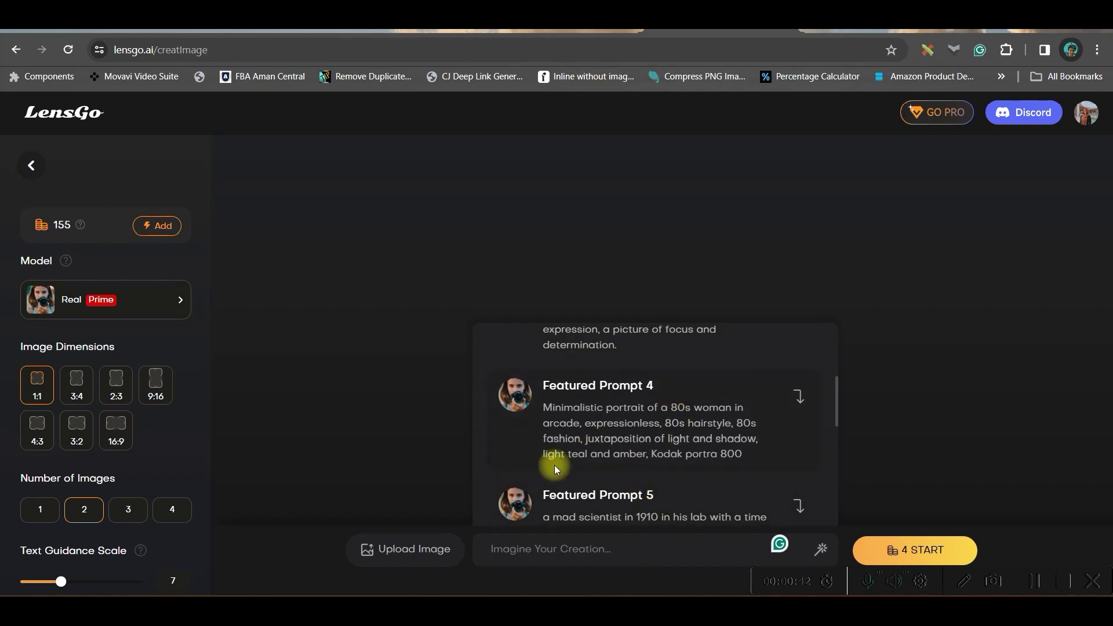
scroll(678, 443, up, 2)
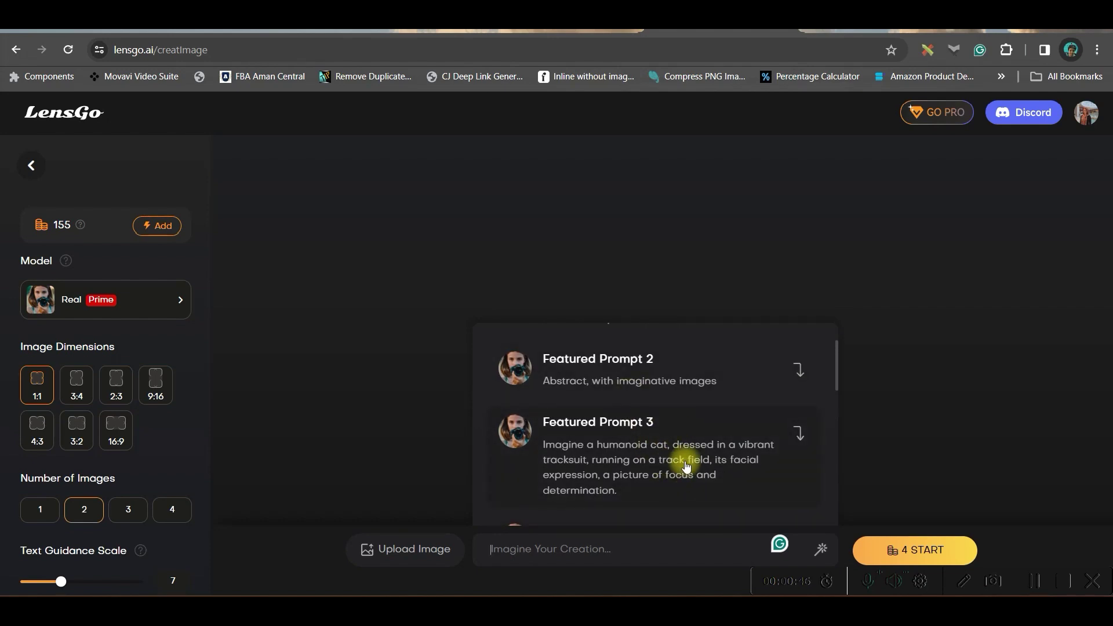
click(670, 456)
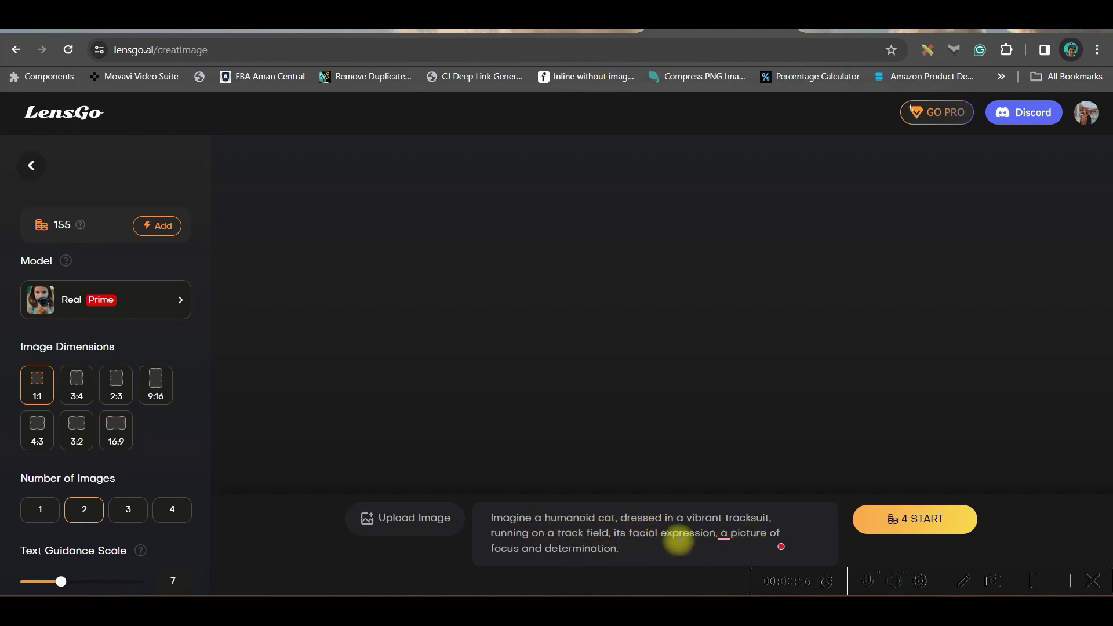
click(655, 552)
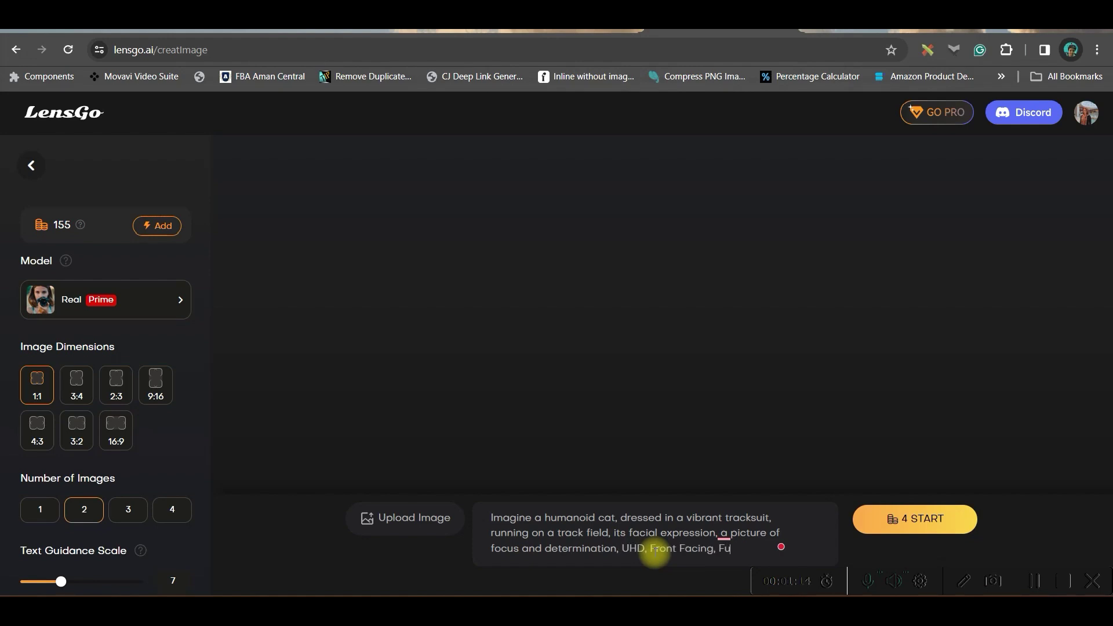
text(dy)
- Review the available models, choose the Real core model, and set the image dimensions to 16:9
click(180, 299)
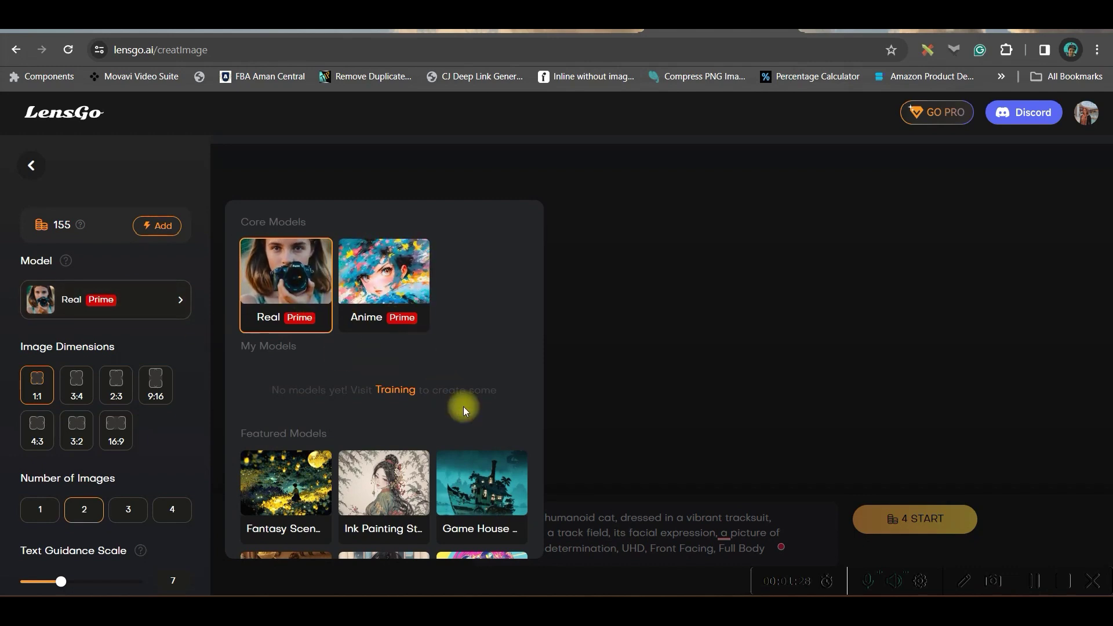
scroll(462, 405, down, 3)
scroll(405, 492, down, 3)
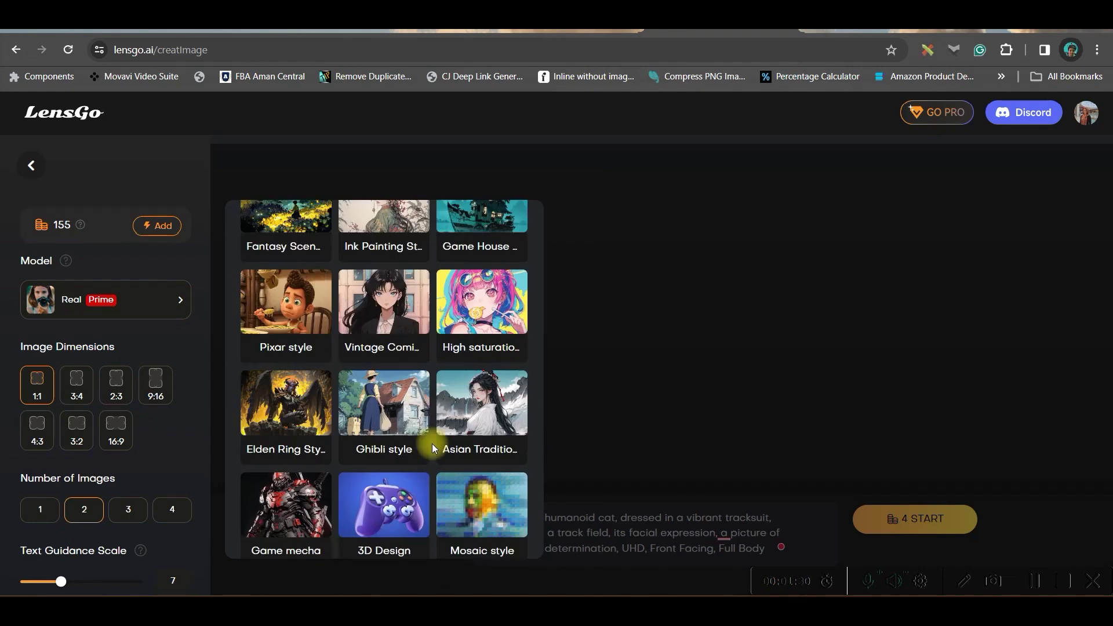
scroll(470, 457, down, 3)
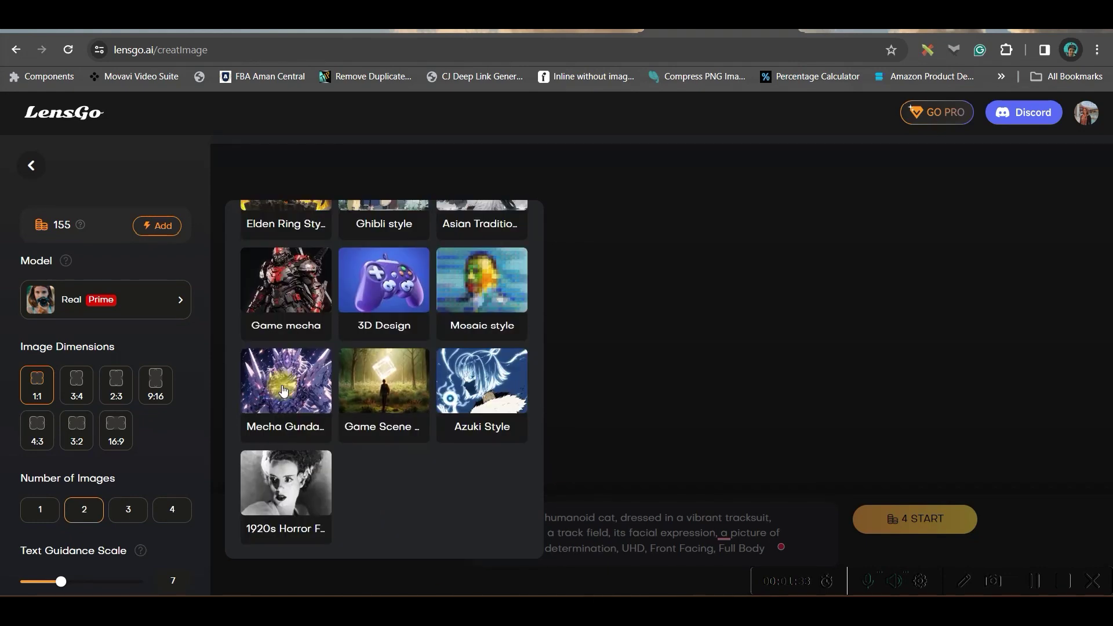
scroll(437, 450, up, 9)
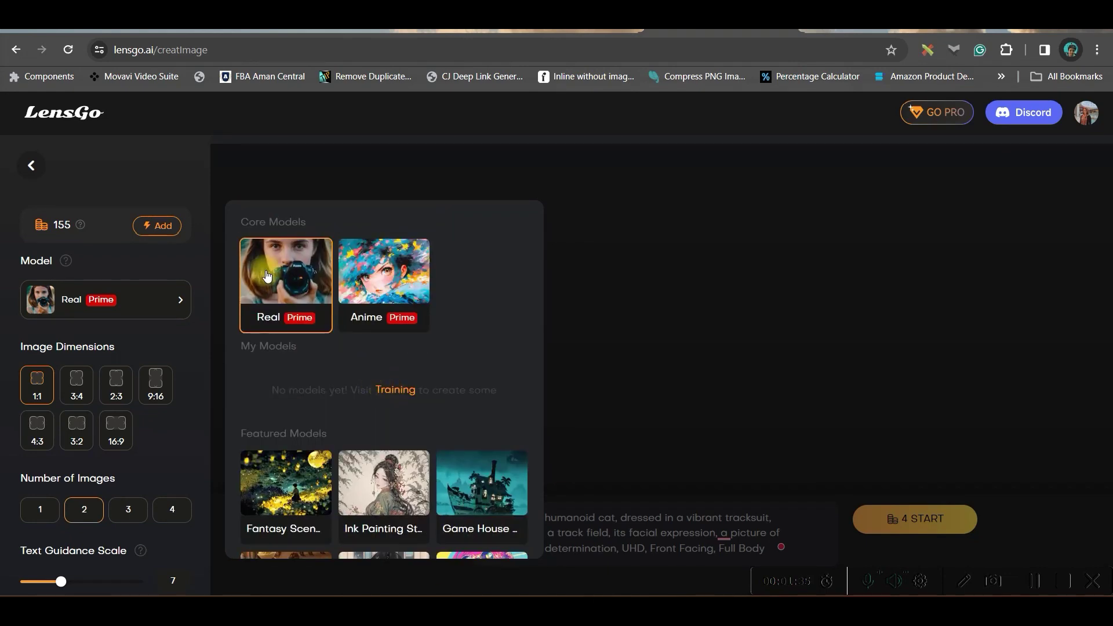
click(321, 287)
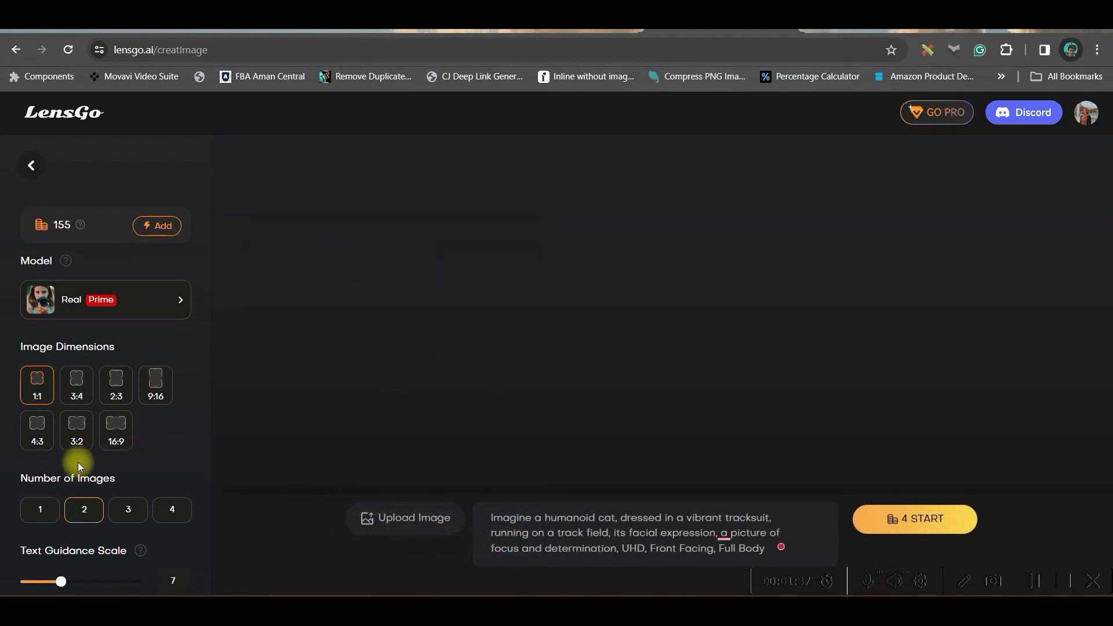
click(112, 432)
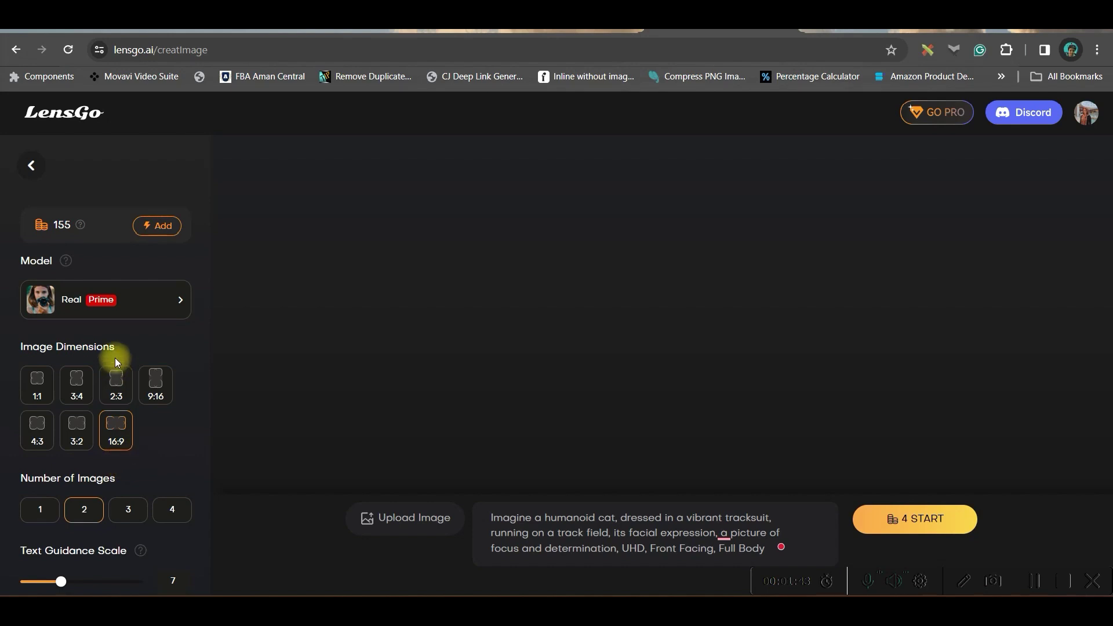
scroll(111, 355, down, 3)
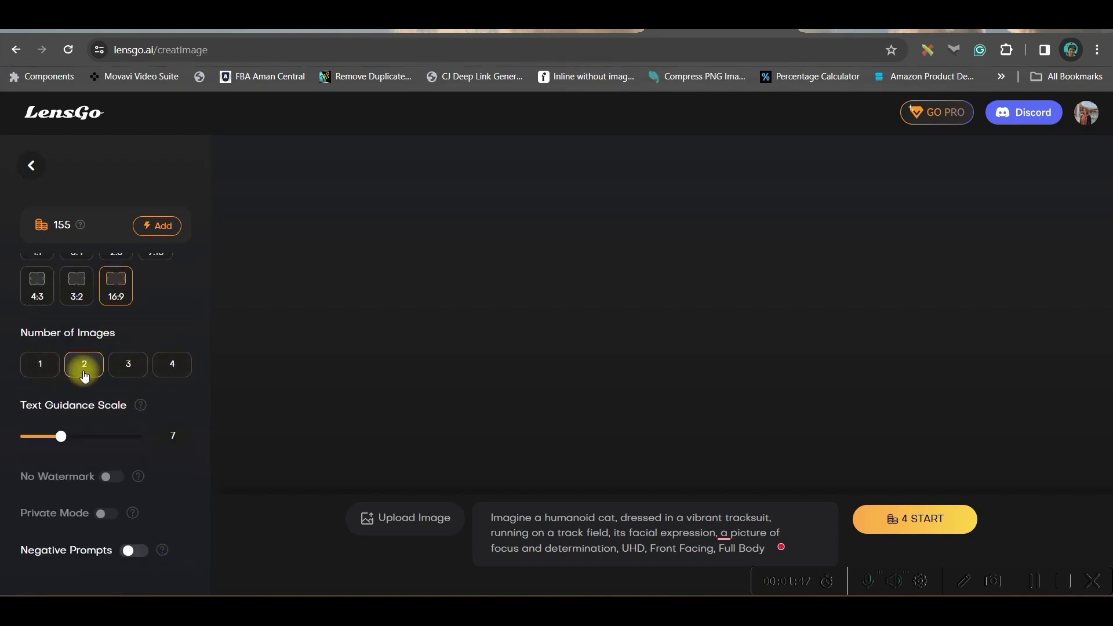
scroll(116, 346, down, 1)
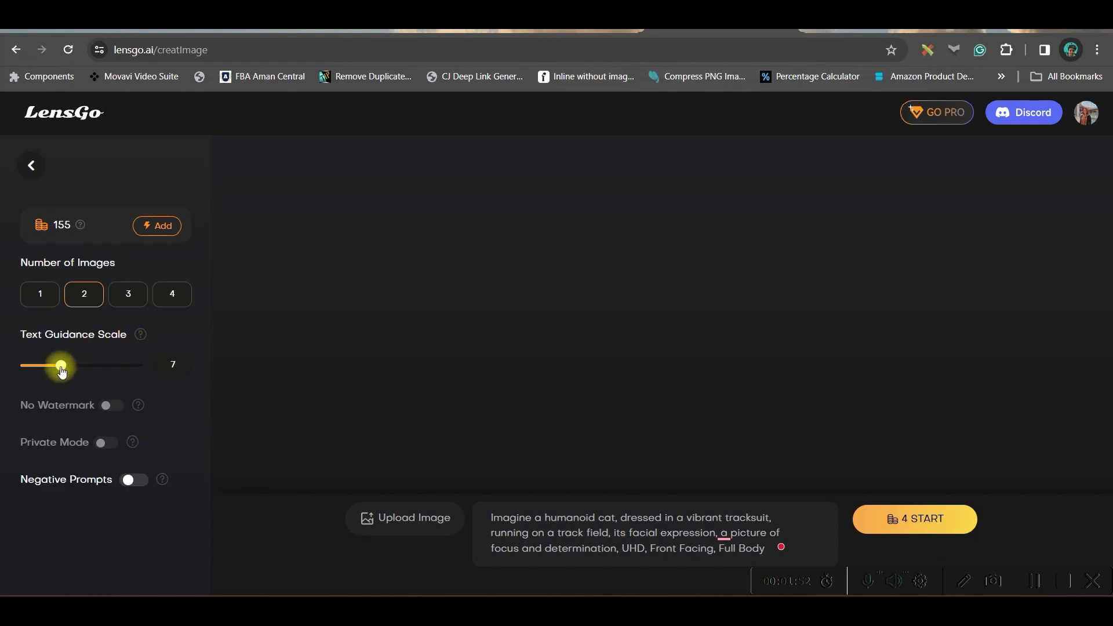
drag(62, 372, 82, 374)
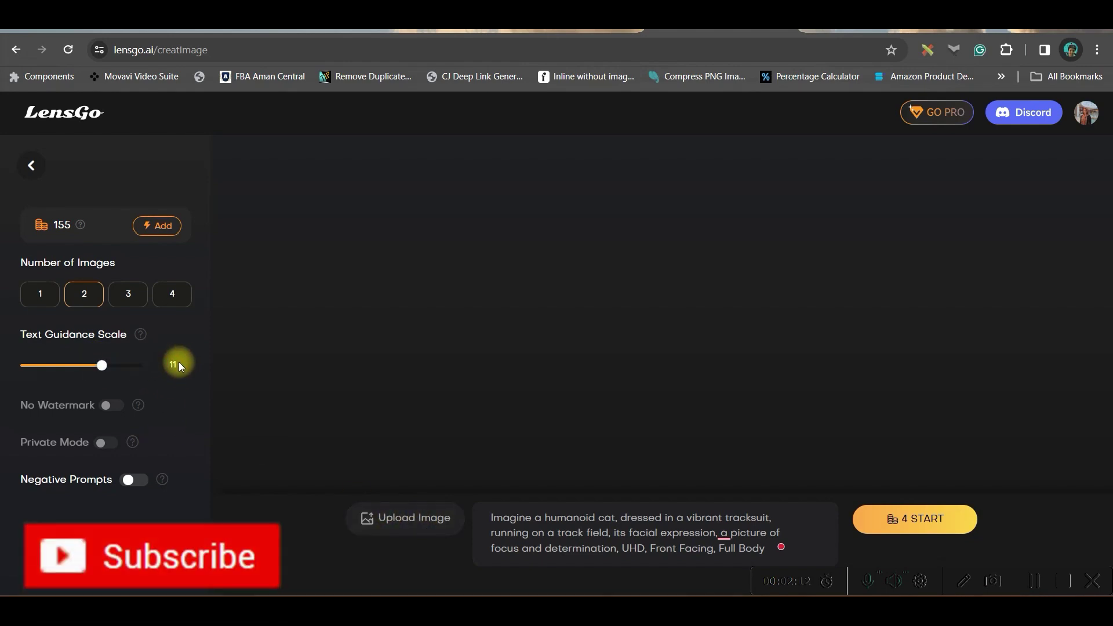
drag(106, 368, 61, 366)
- Enable negative prompts with the default exclusion text and generate the cat images
click(135, 481)
scroll(140, 440, down, 1)
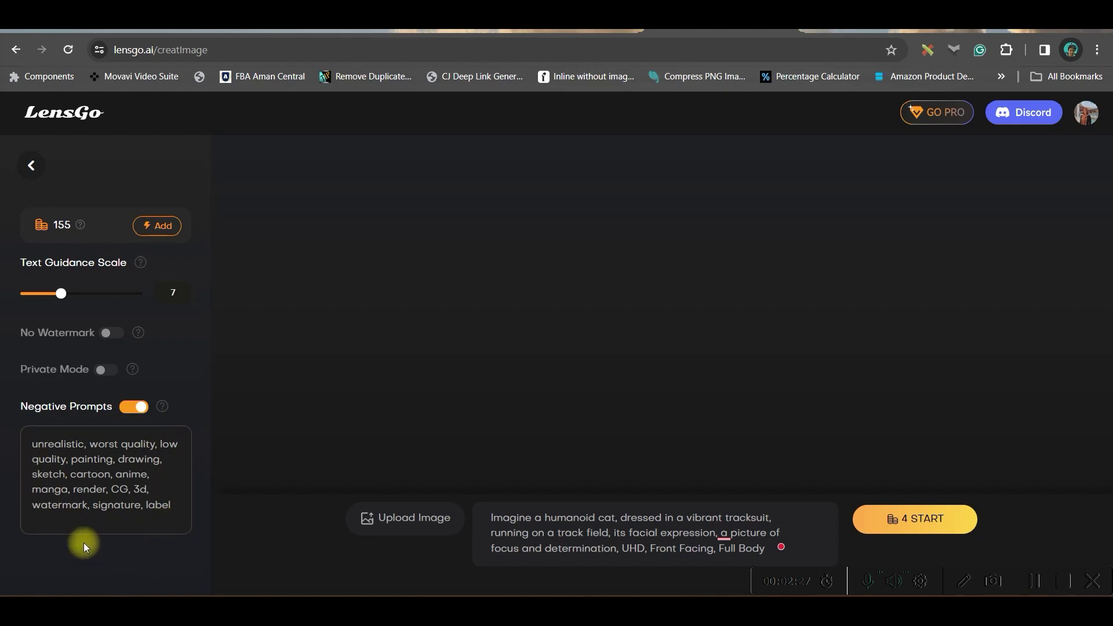
click(906, 525)
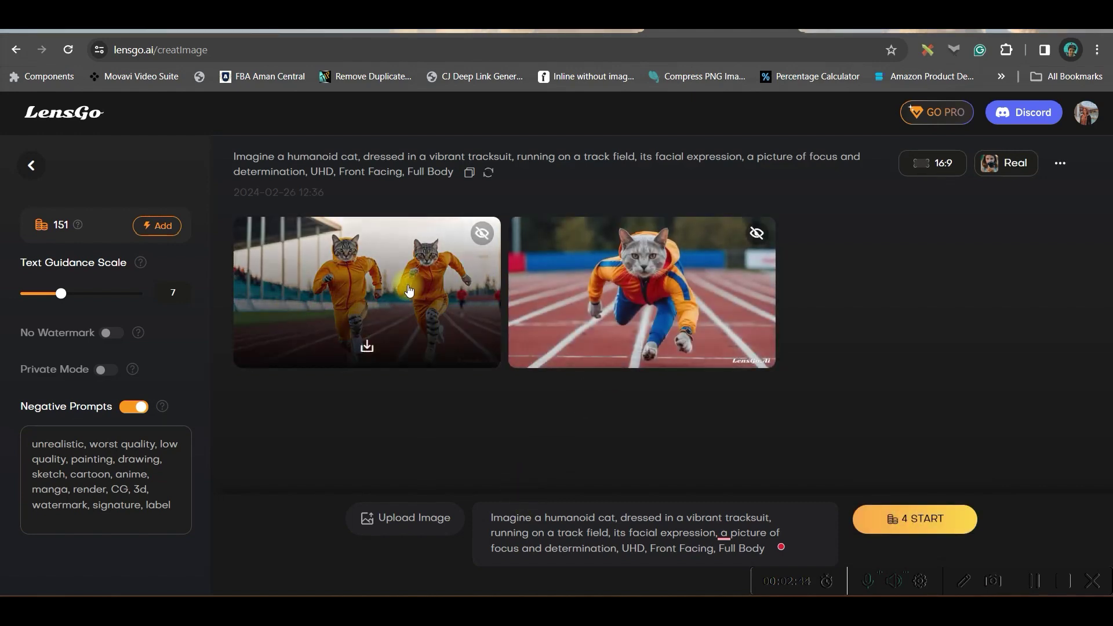
- Preview both generated realistic cat images at full size and download each of them
click(405, 280)
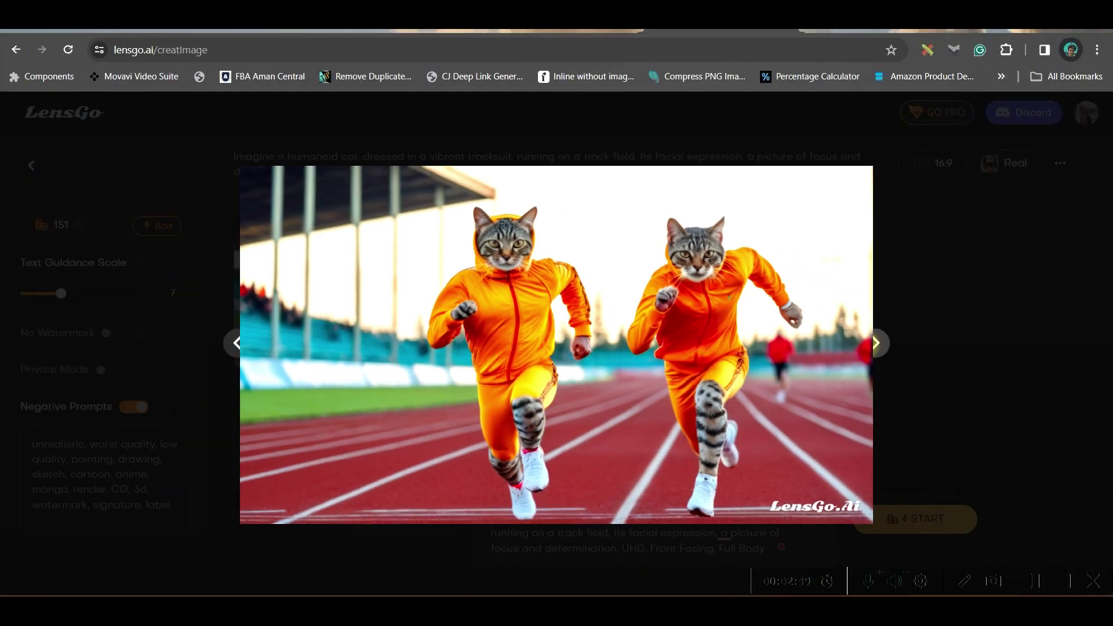
click(876, 343)
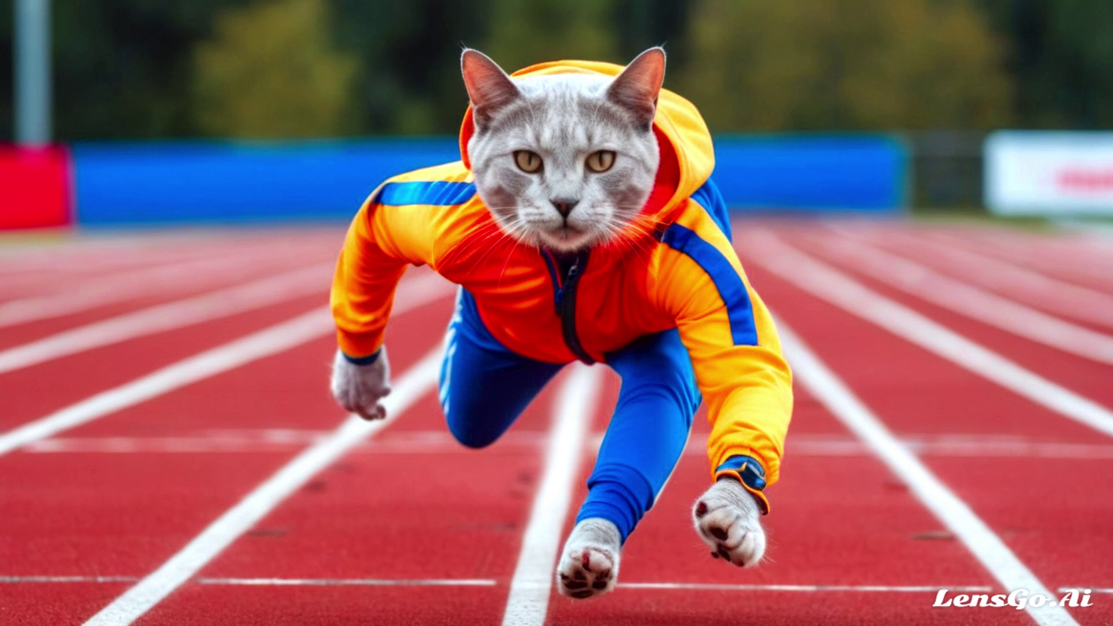
key(Escape)
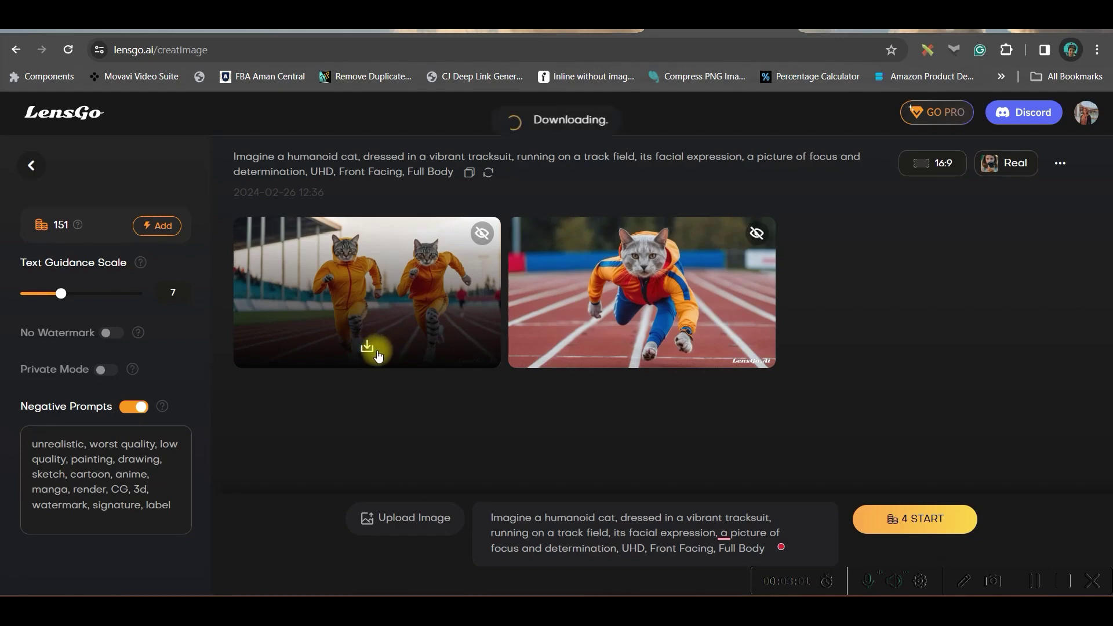
click(639, 346)
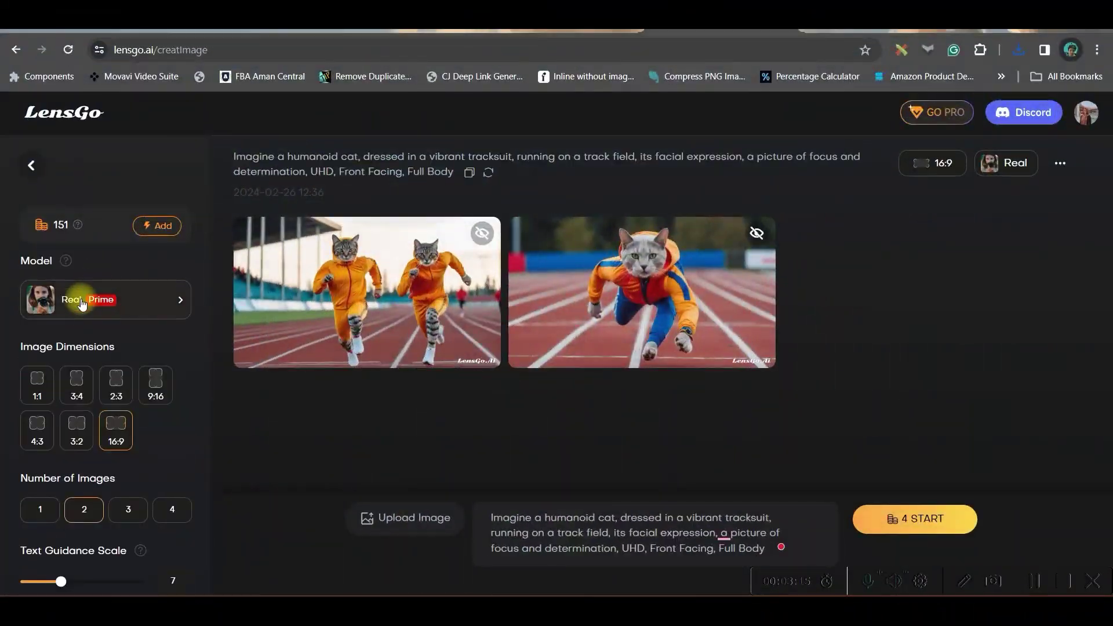
- Switch the generation model to the featured Pixar style
click(81, 303)
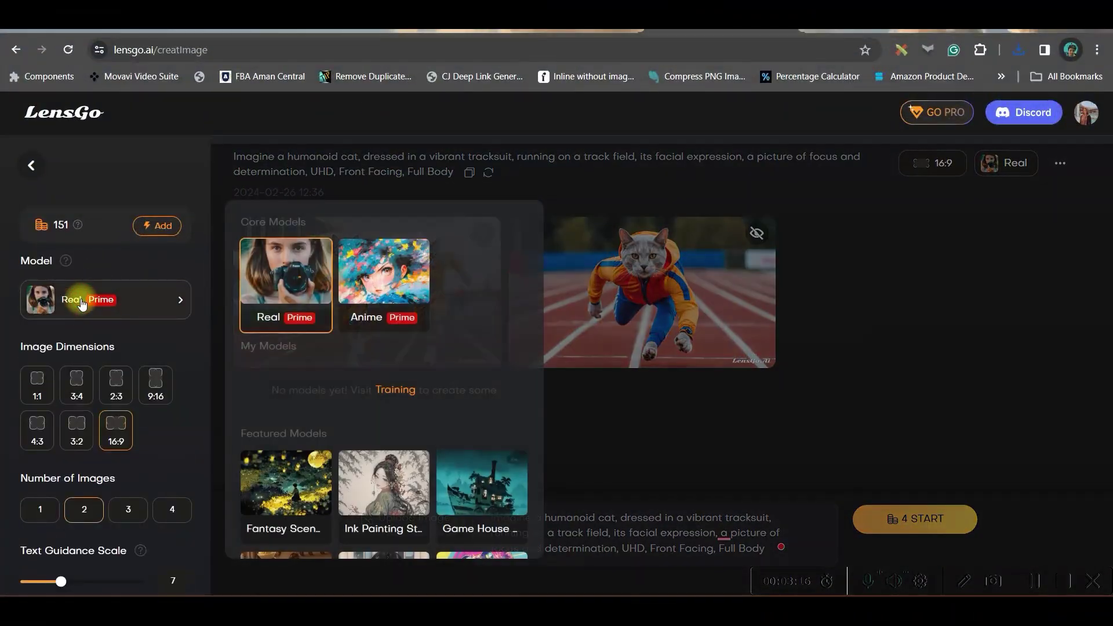
scroll(304, 356, down, 2)
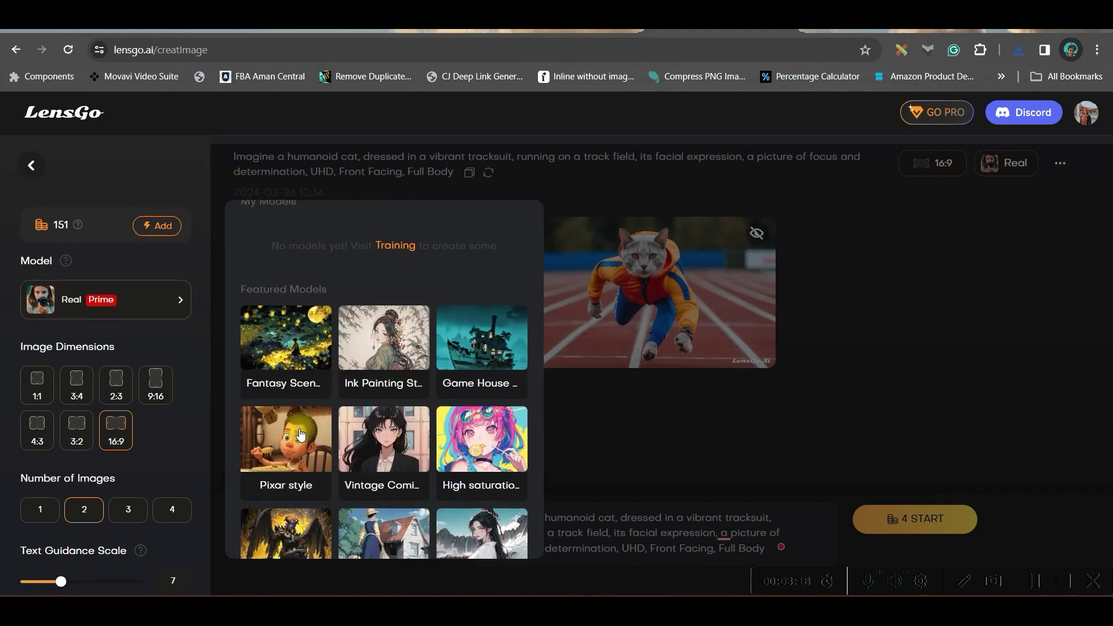
click(301, 435)
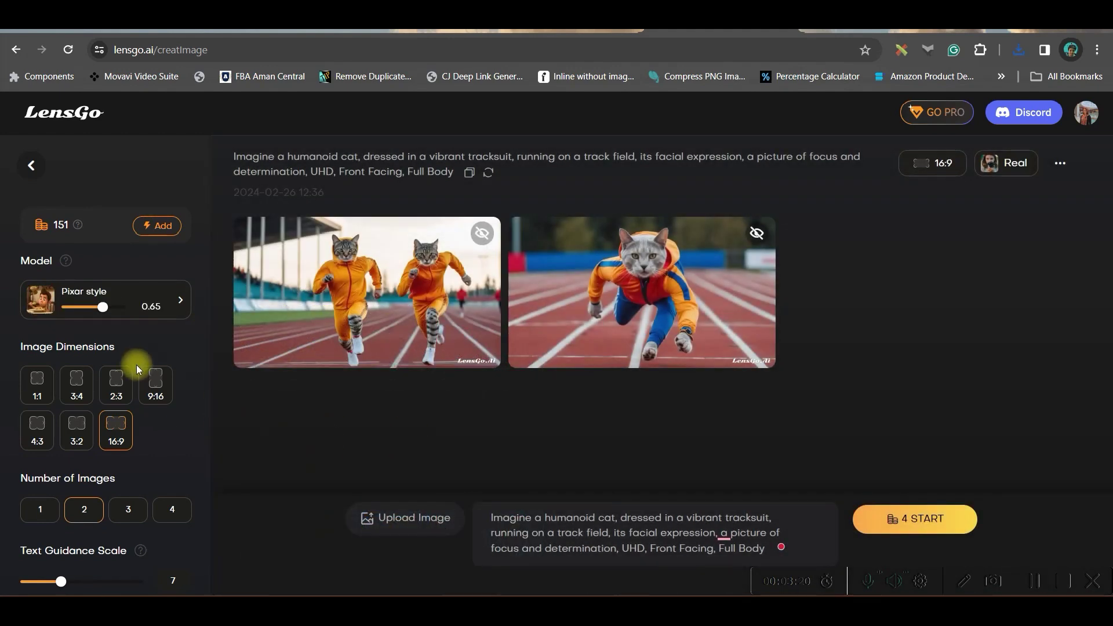
- Set the Text Guidance Scale to 10 and generate new images from the same cat prompt
scroll(106, 541, down, 1)
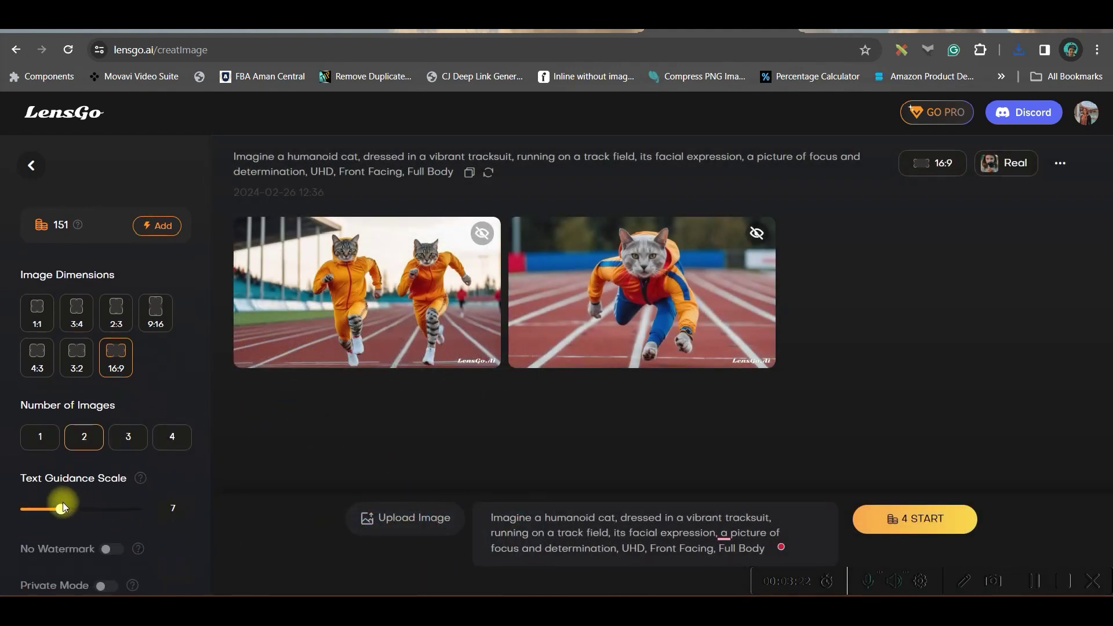
drag(58, 514, 97, 516)
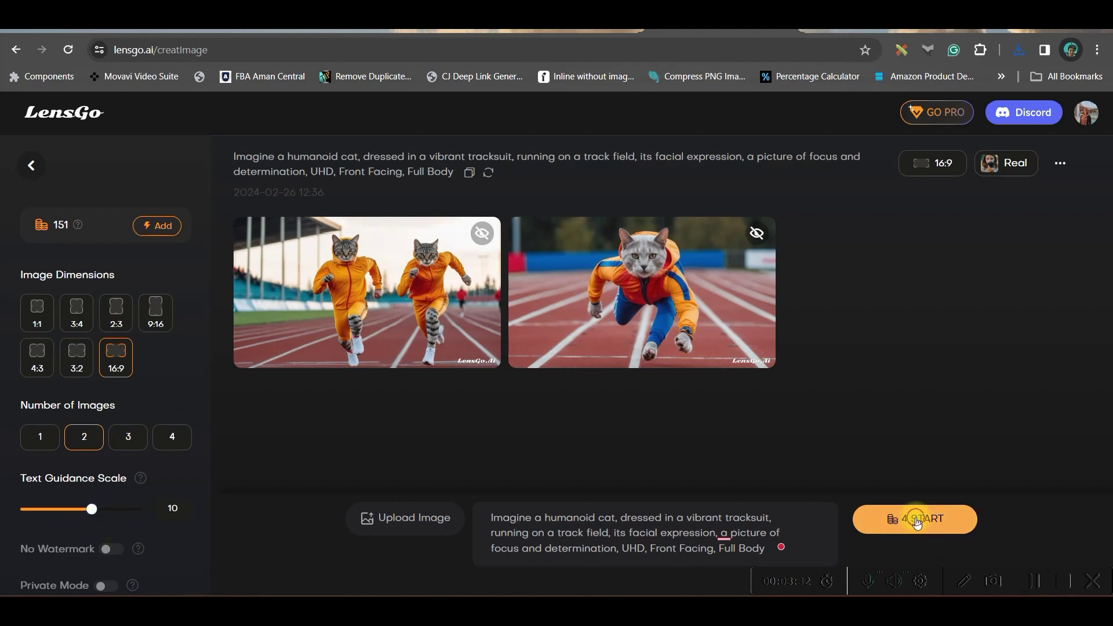
click(914, 519)
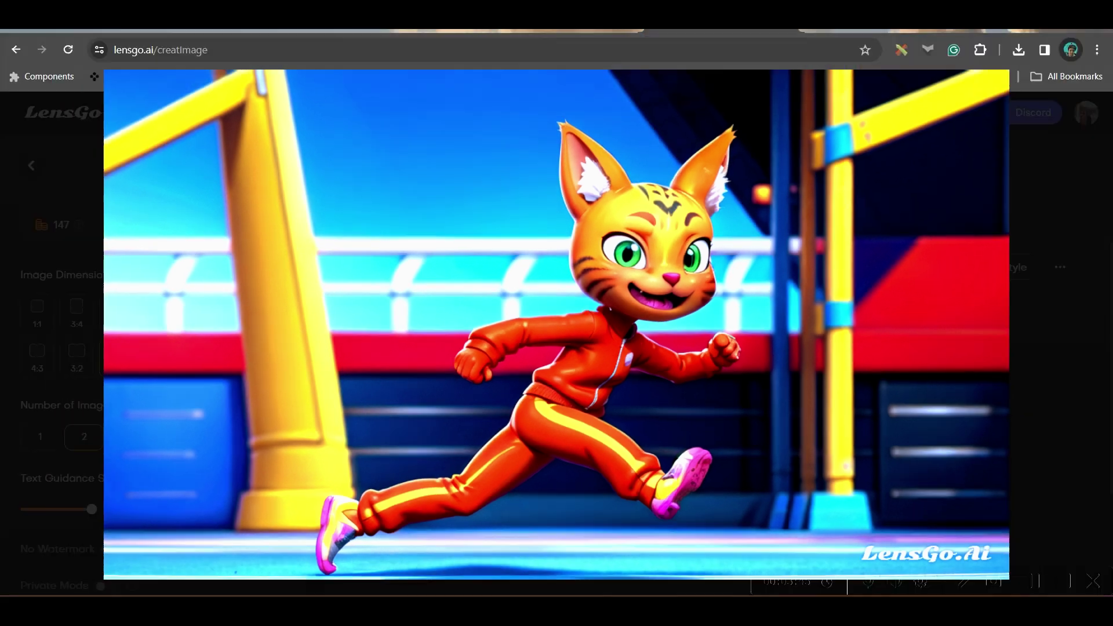
- Preview both Pixar-style cat images at full size and download the orange running cat
click(874, 342)
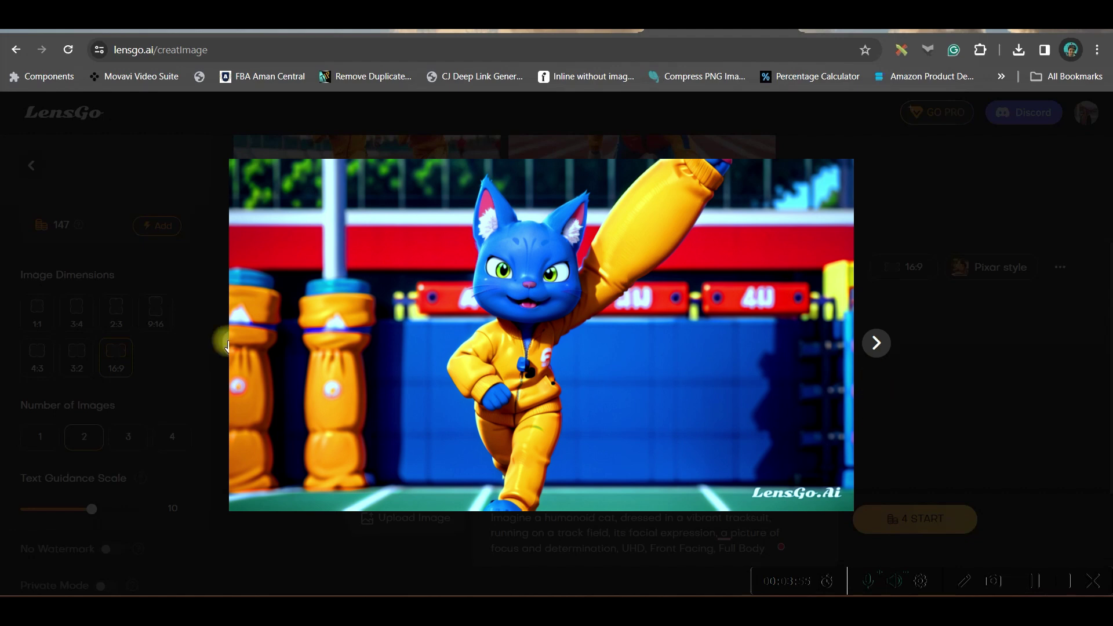
key(Right)
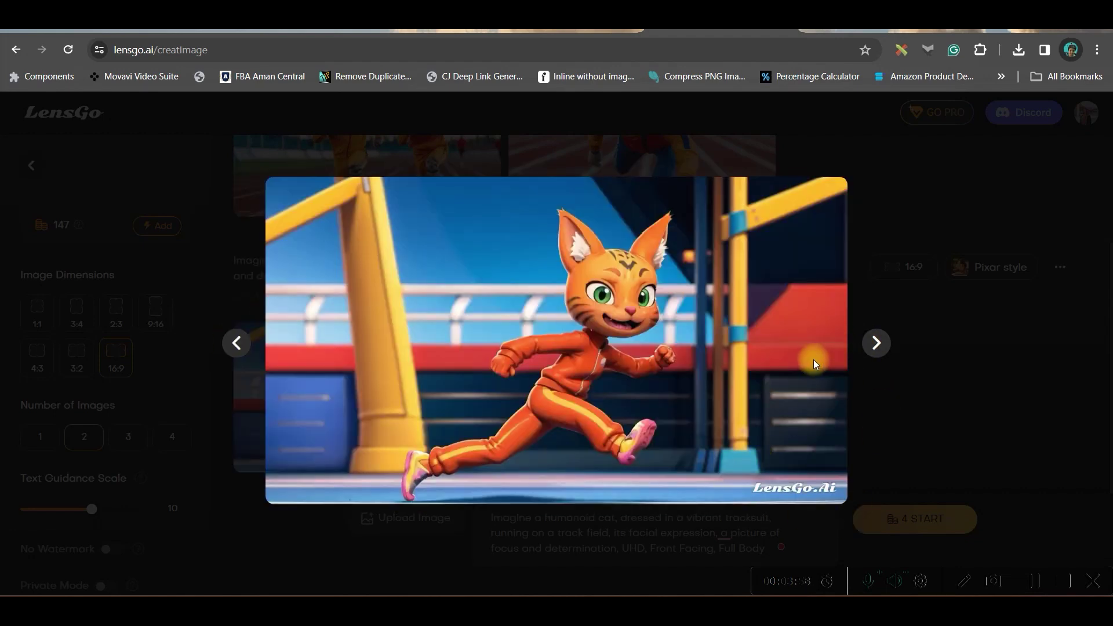
click(684, 397)
click(368, 451)
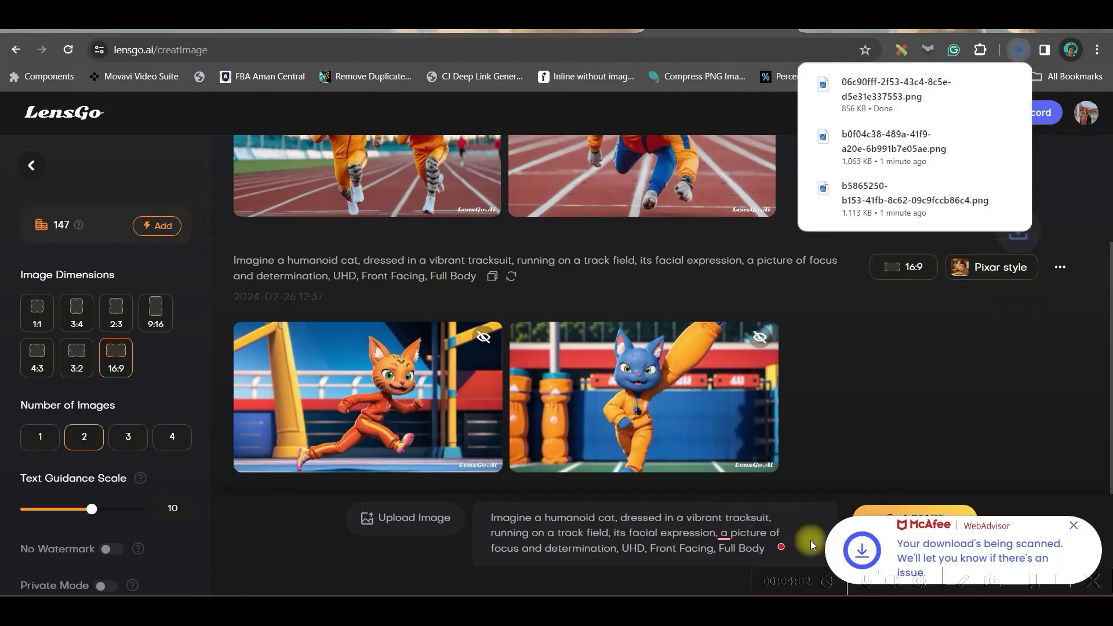
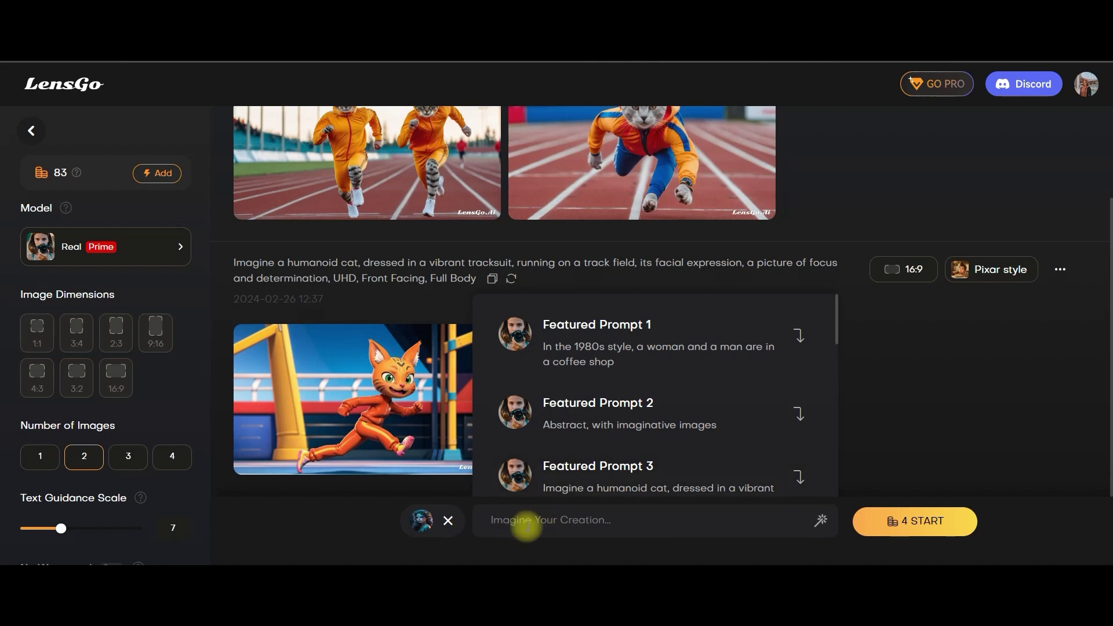
- Enter the prompt "A side face of a beautiful lady with Blue, Pink, and Purple Neon Light on her face, UHD, Hyper-realistic, 16K" for the uploaded image
text(A side face of a beautiful lady with Blue, Pink, and Purple Neon Light on her face, UHD, Hyper-realistic, 16K)
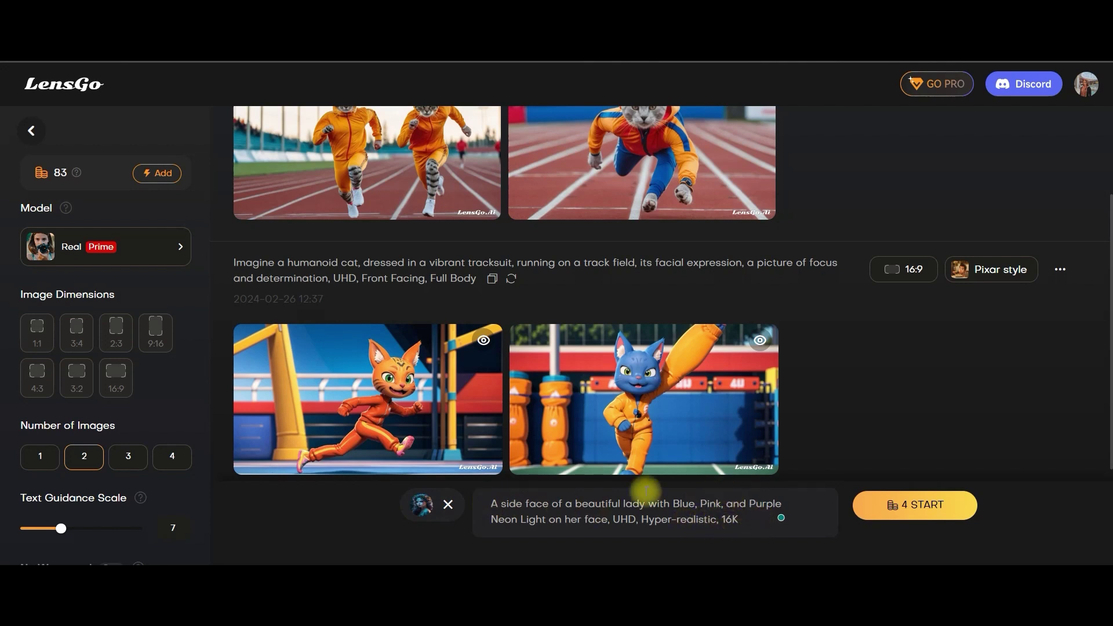
drag(612, 520, 490, 503)
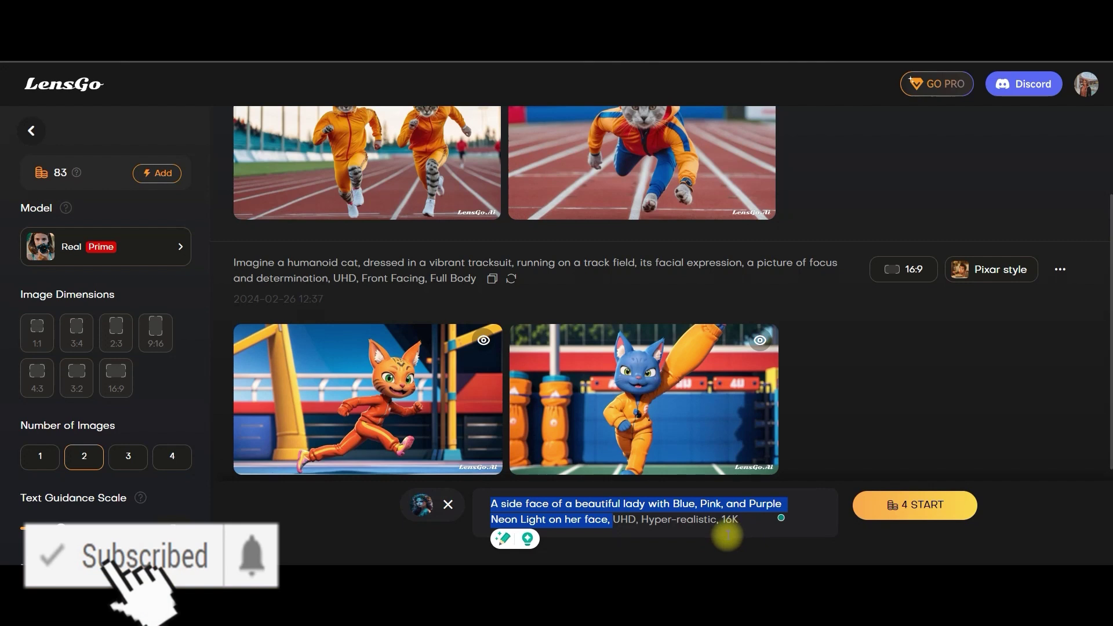
- Browse the core and featured models and select the Real core model for the generation
click(105, 248)
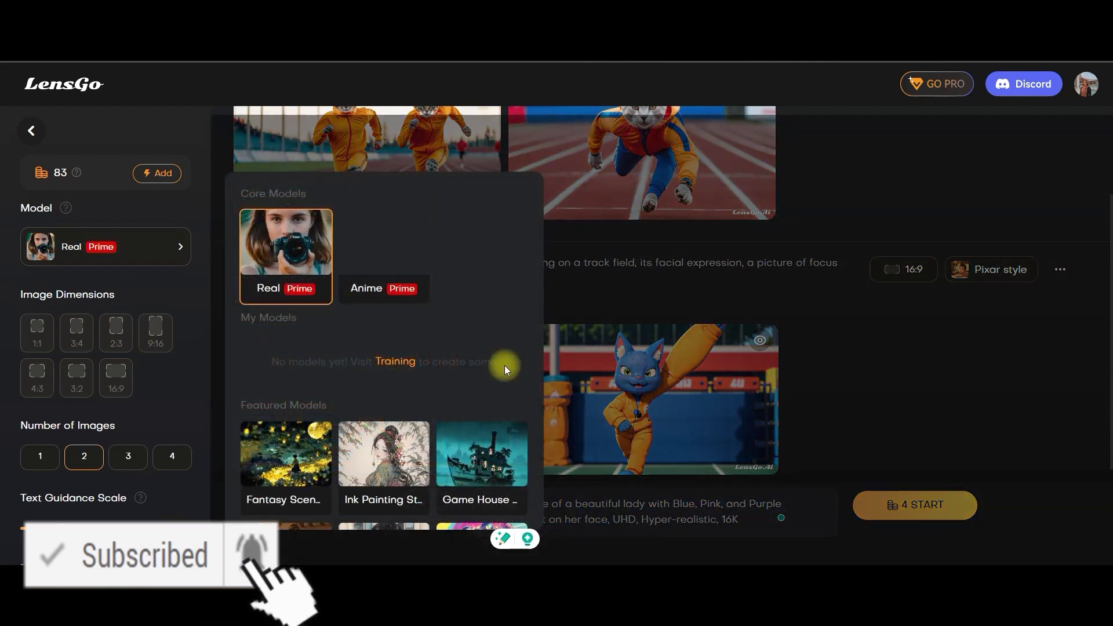
scroll(505, 369, down, 4)
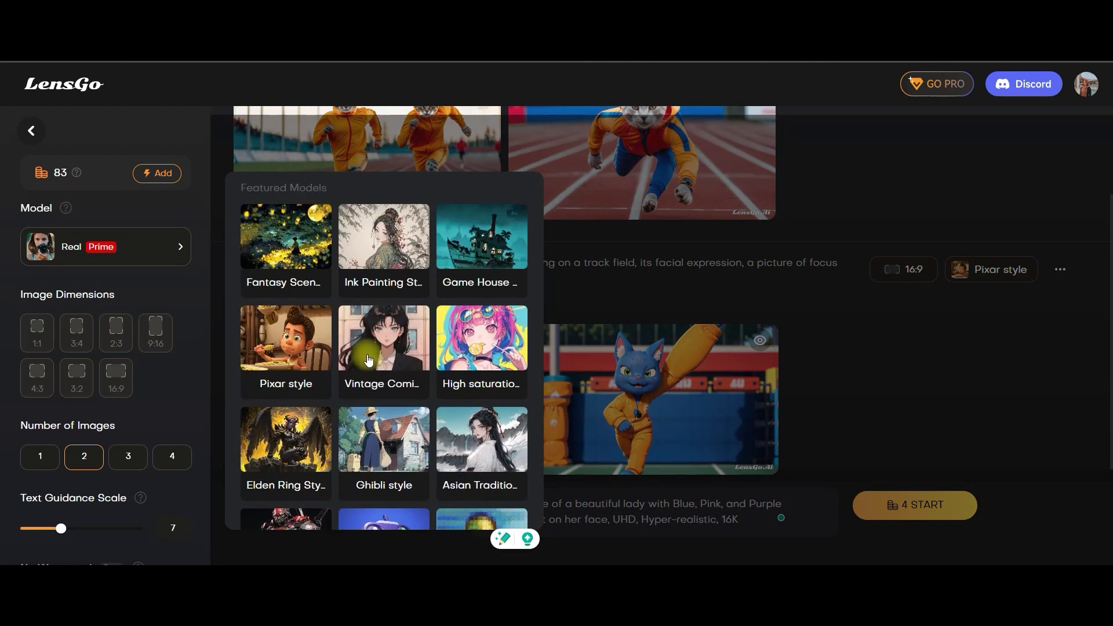
scroll(370, 360, down, 4)
scroll(284, 255, up, 10)
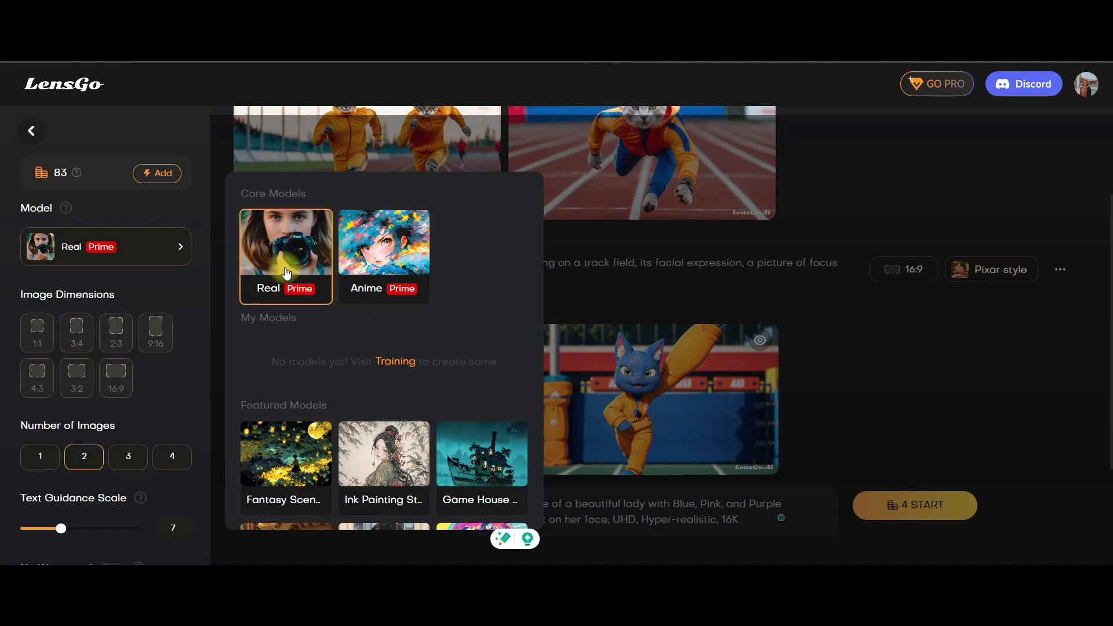
click(286, 272)
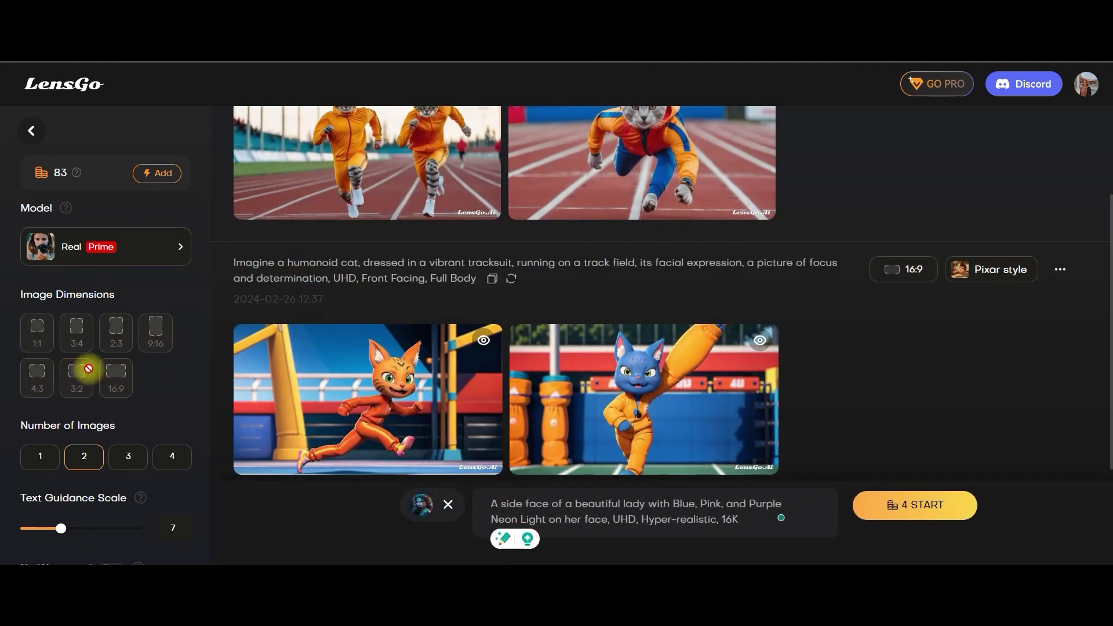
- Enable Negative Prompts with the default text and generate two images from the neon lady prompt and the reference image
mouse_move(421, 515)
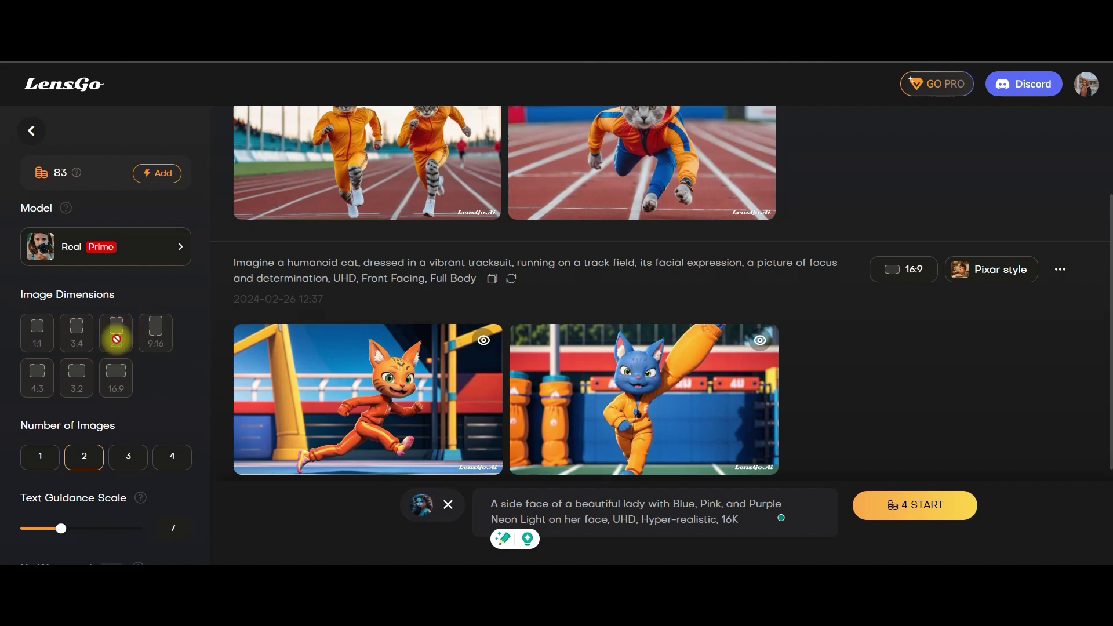
scroll(78, 399, down, 1)
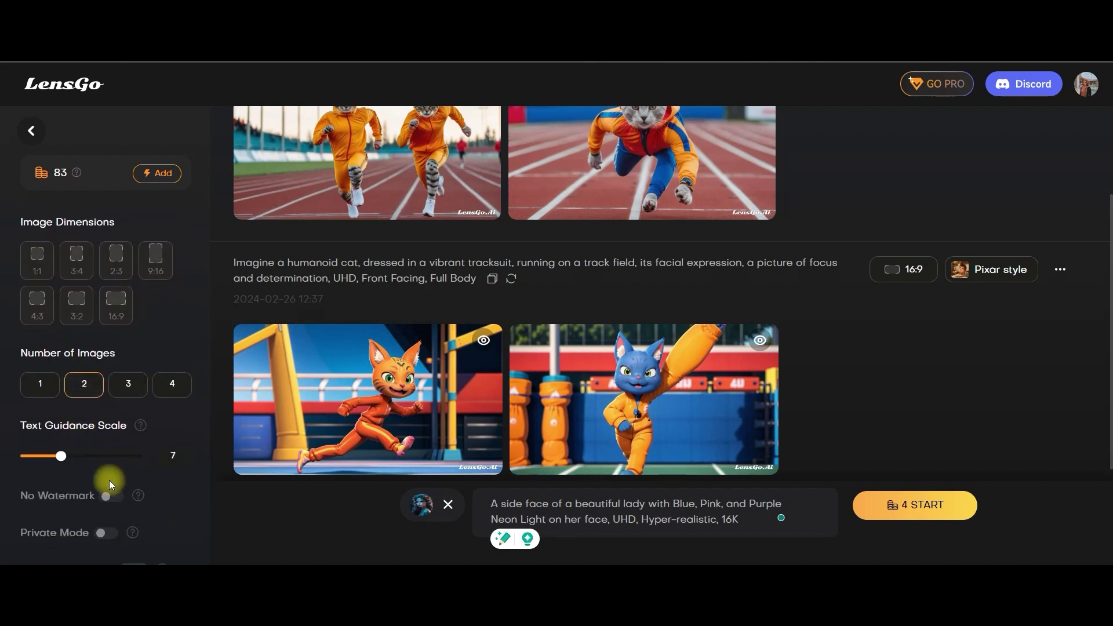
scroll(104, 455, down, 2)
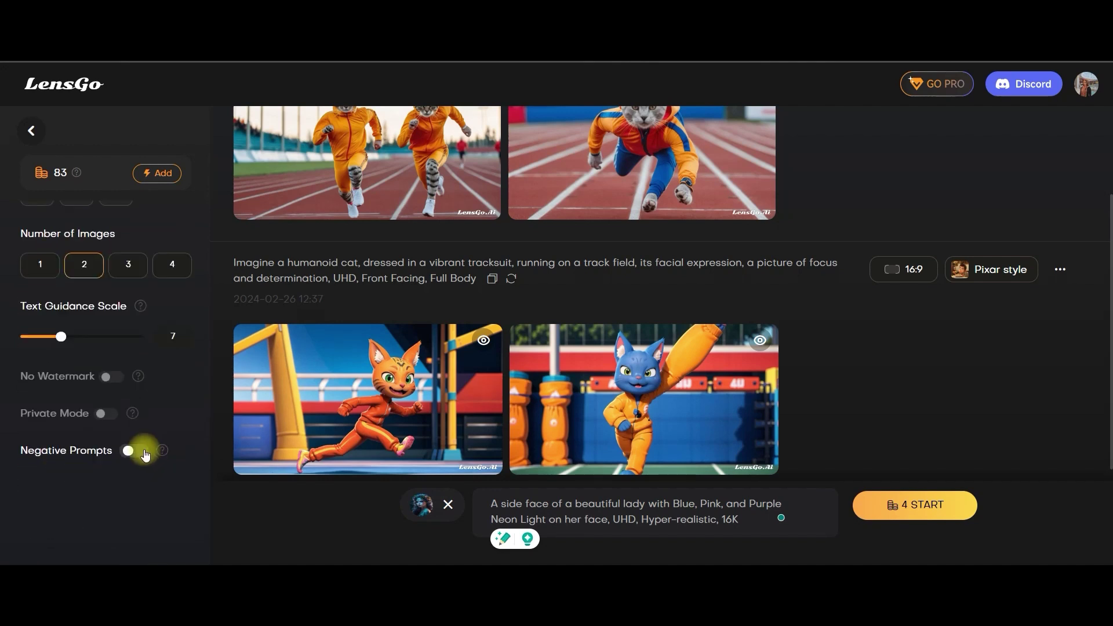
click(135, 450)
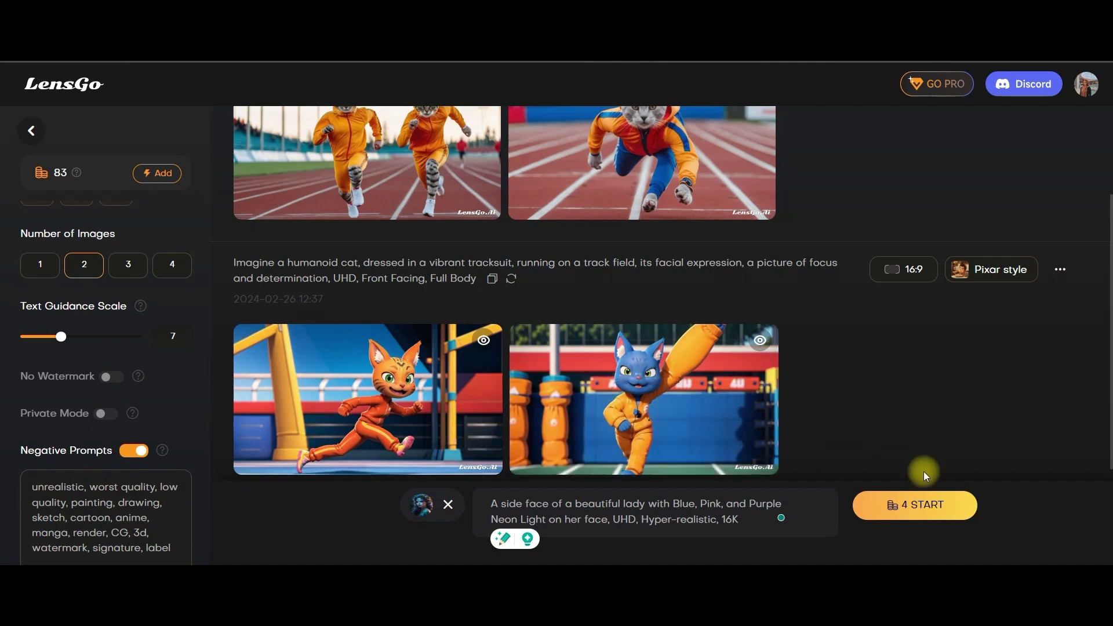
click(926, 507)
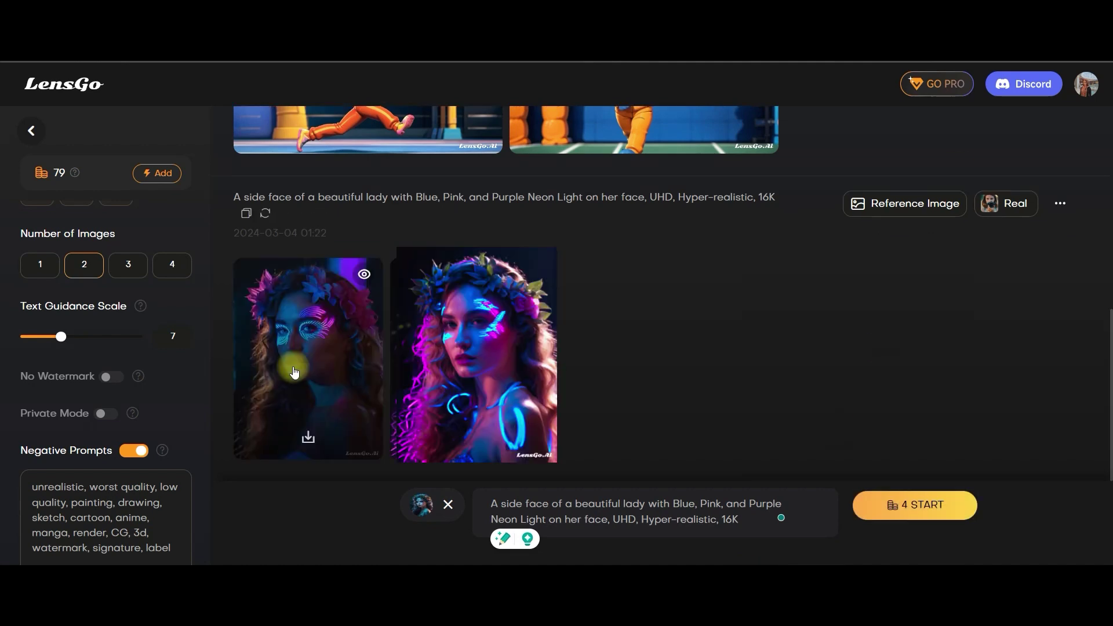
- View both generated neon lady images at full size
click(294, 366)
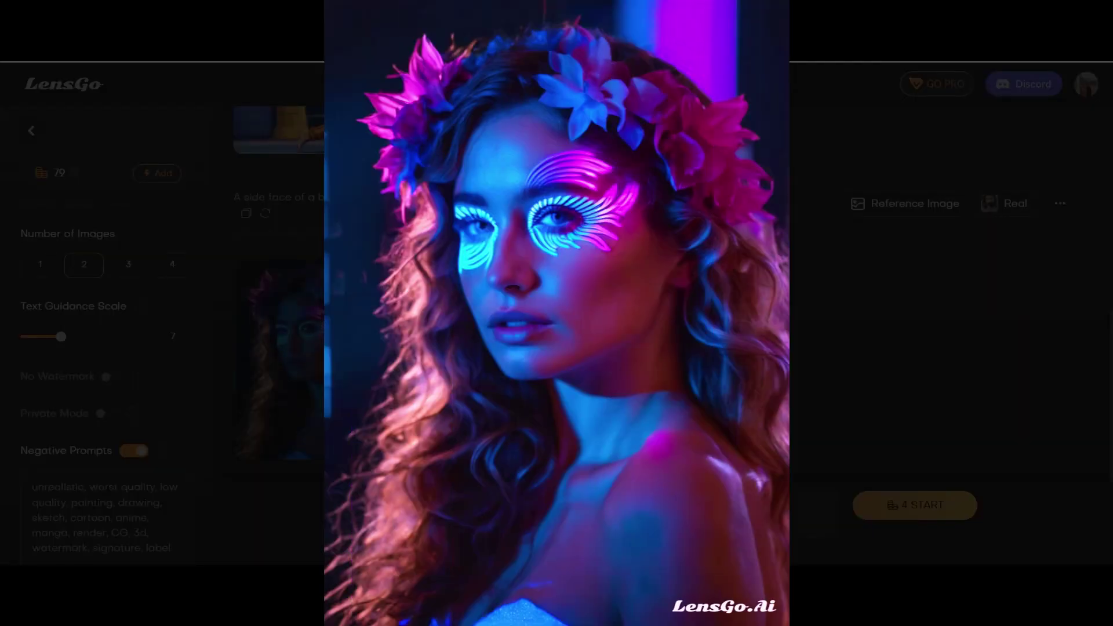
click(837, 243)
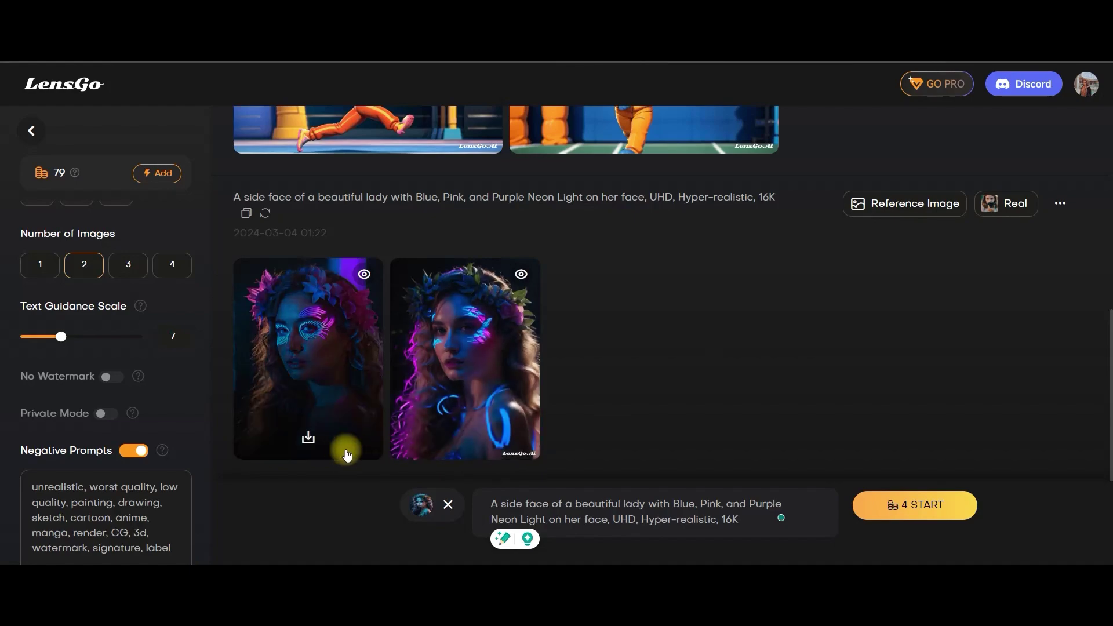
click(464, 438)
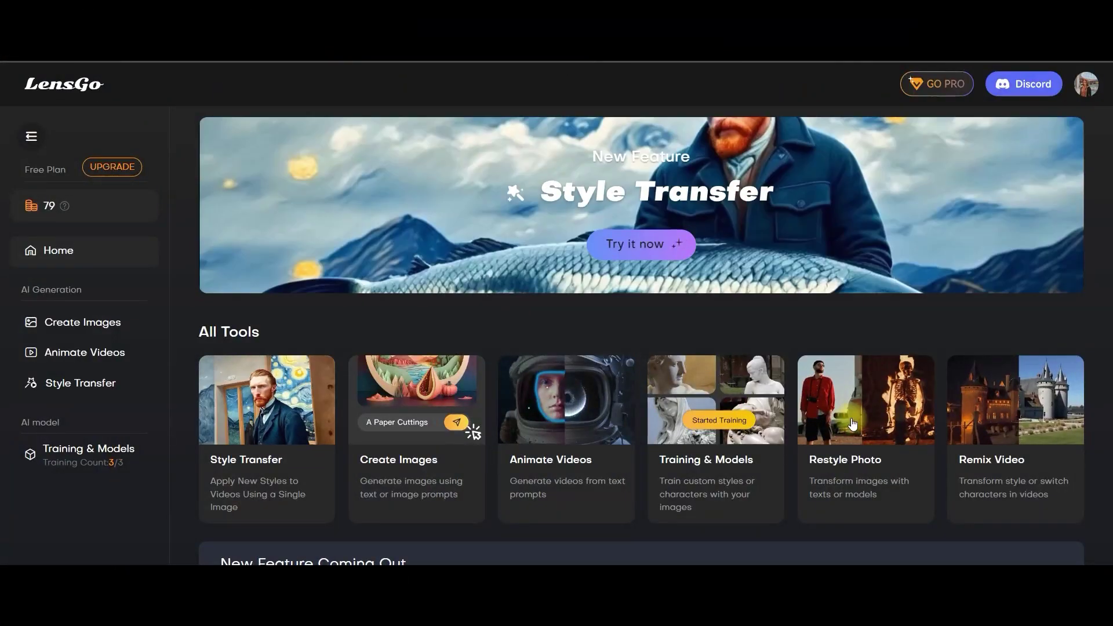
- Open the Restyle Photo tool and replace the reference image with Default_I_want_a_girl_holding_an_olive_in_her_handStyle_Disney_1.jpg
click(851, 422)
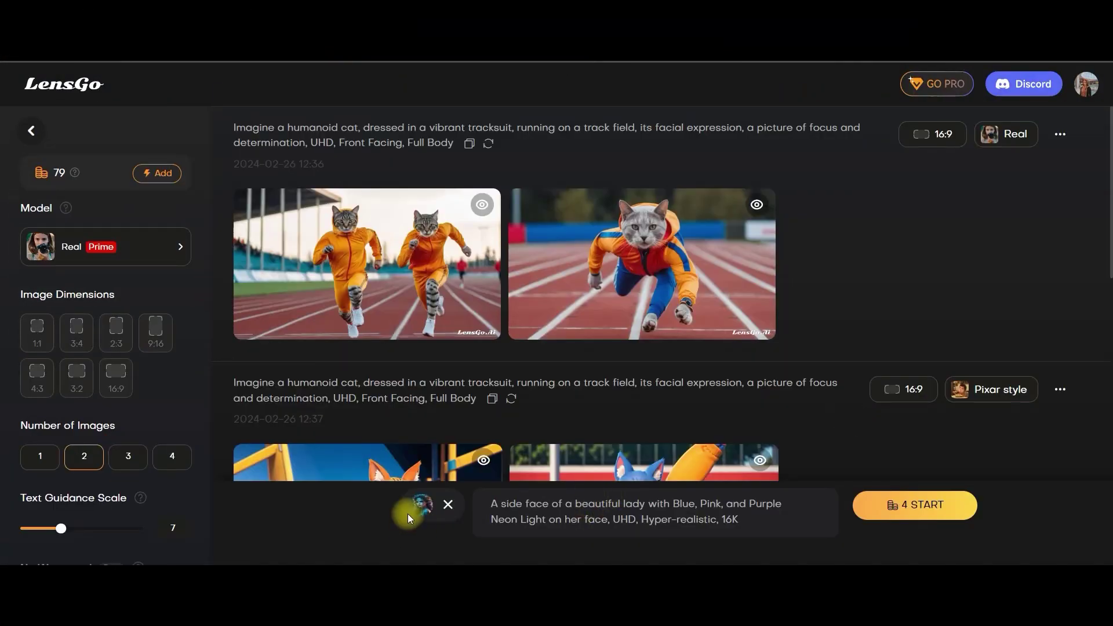
click(446, 506)
click(416, 506)
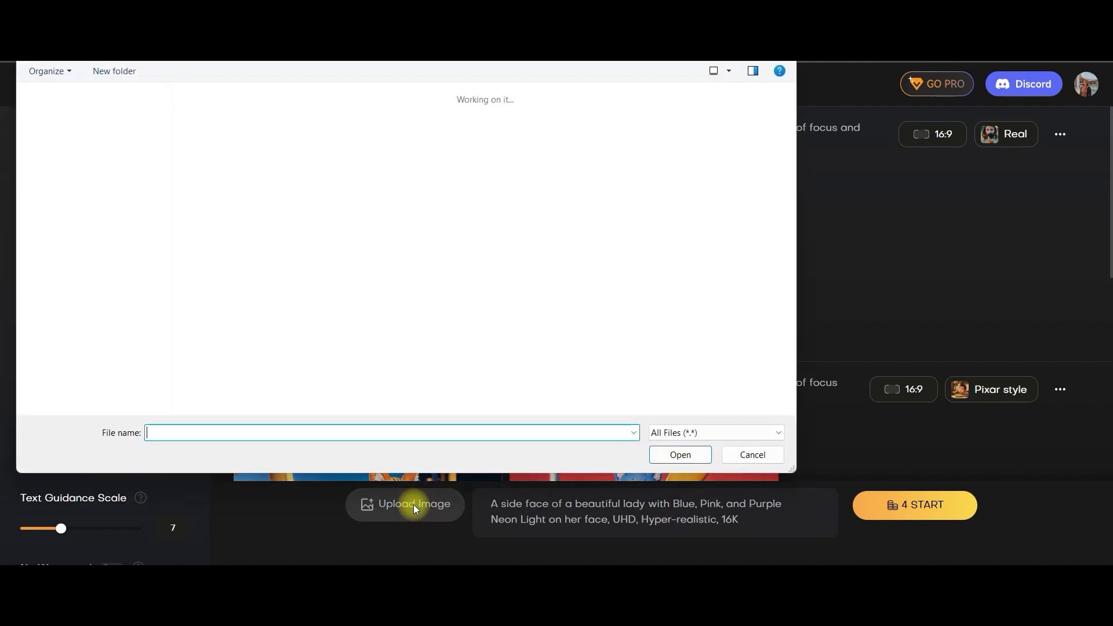
click(391, 145)
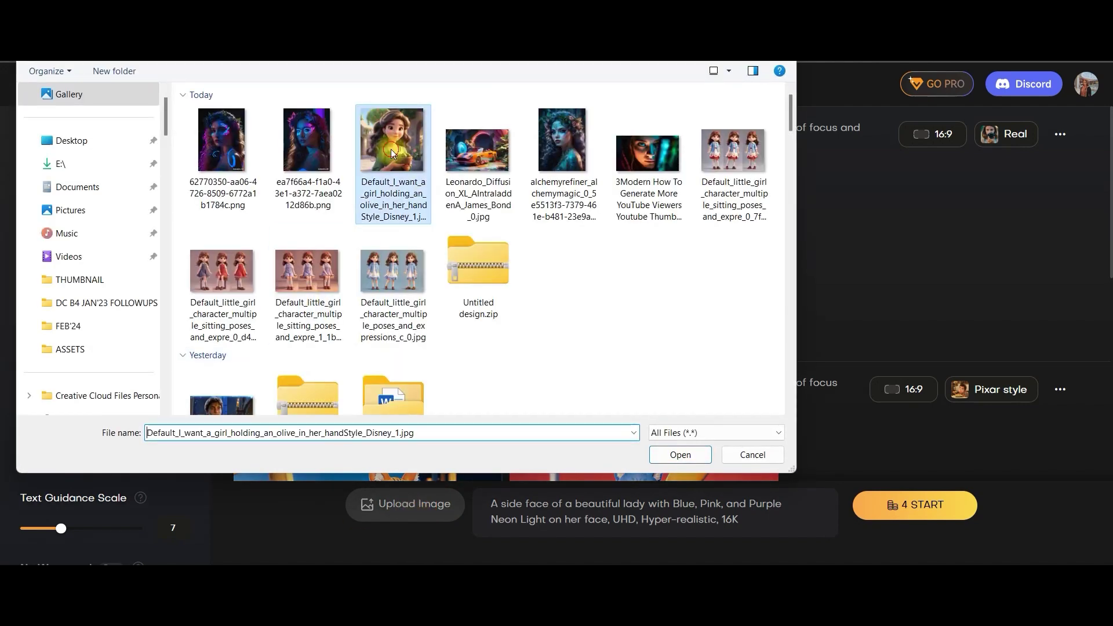
click(676, 453)
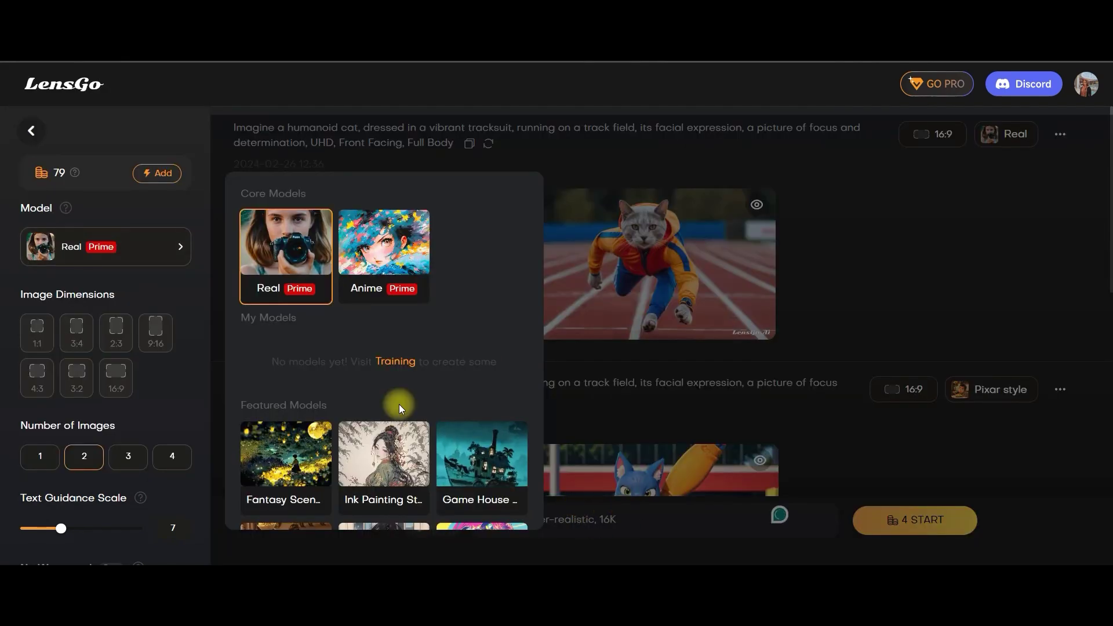
- Generate two images from the girl picture with the Real model and prompt "UHD, Hyper-realistic, 16K", and view the results enlarged
scroll(399, 405, down, 5)
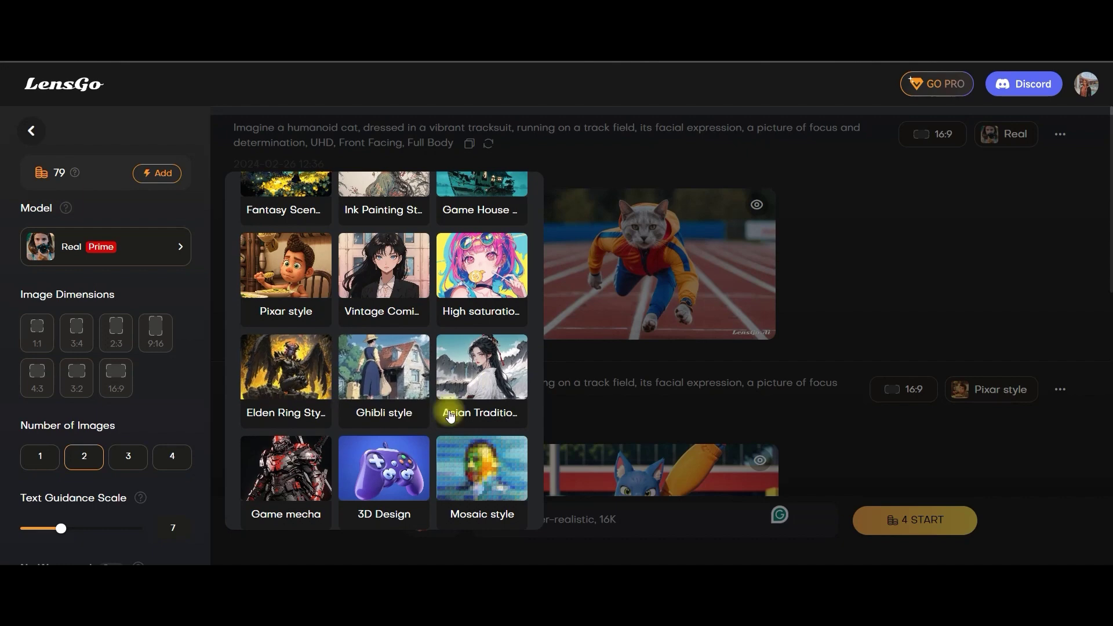
click(77, 280)
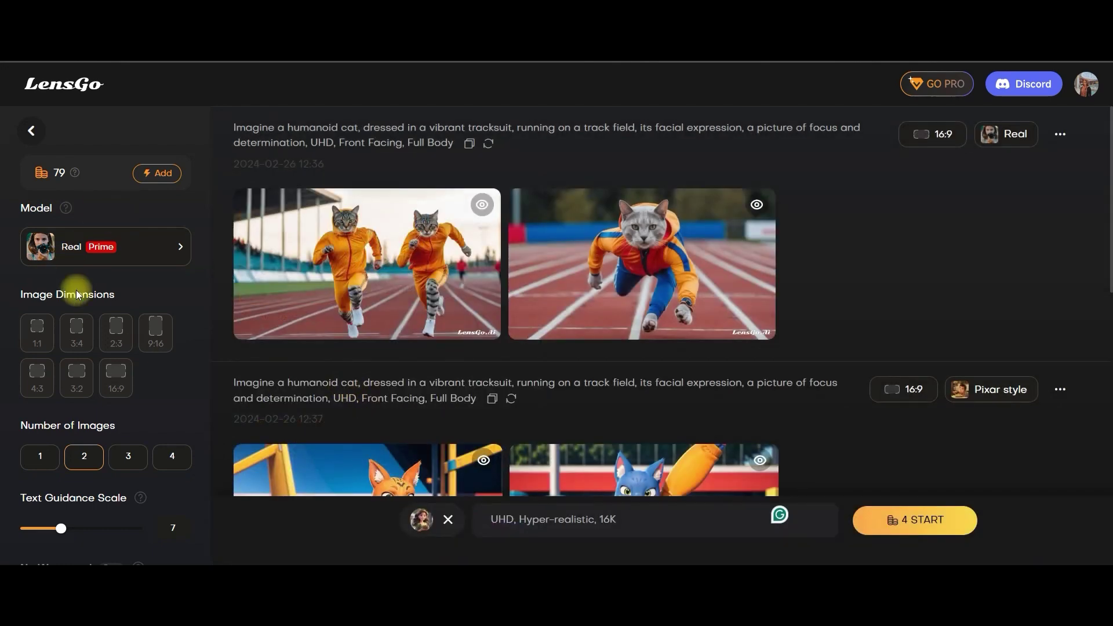
click(904, 520)
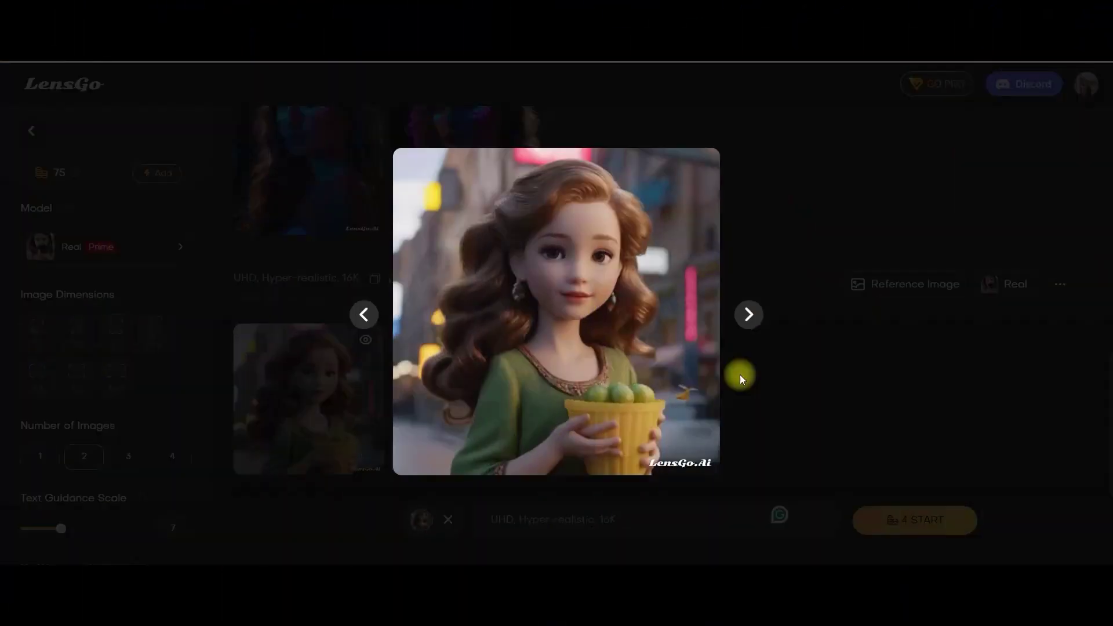
click(749, 314)
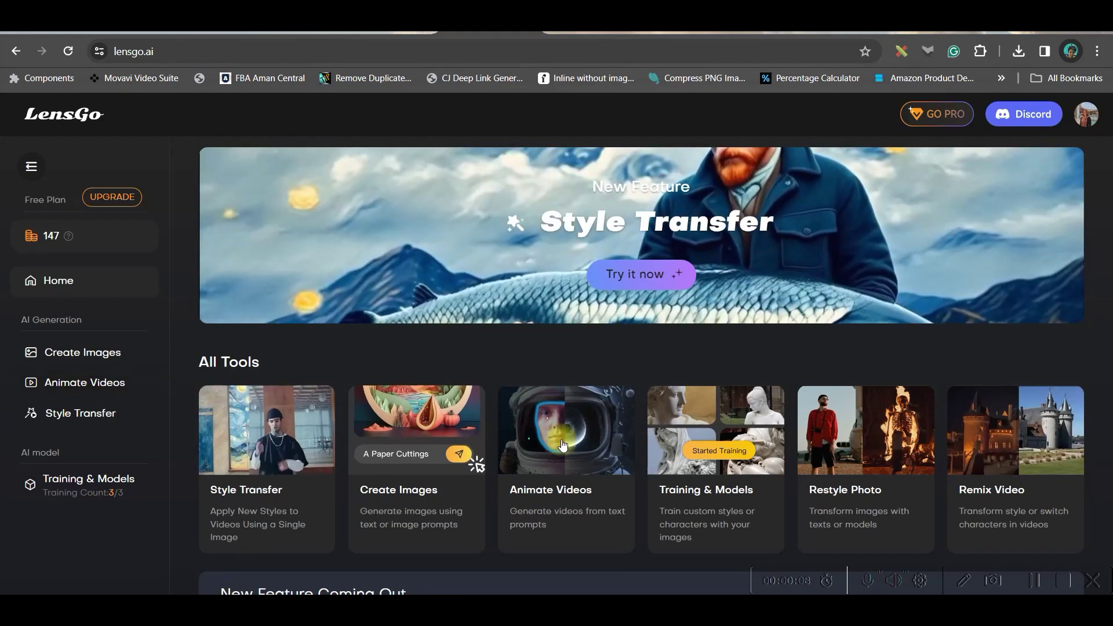
- Open the Animate Videos tool, upload a reference video of the woman in white, and set the model to Elden Ring Style
click(572, 506)
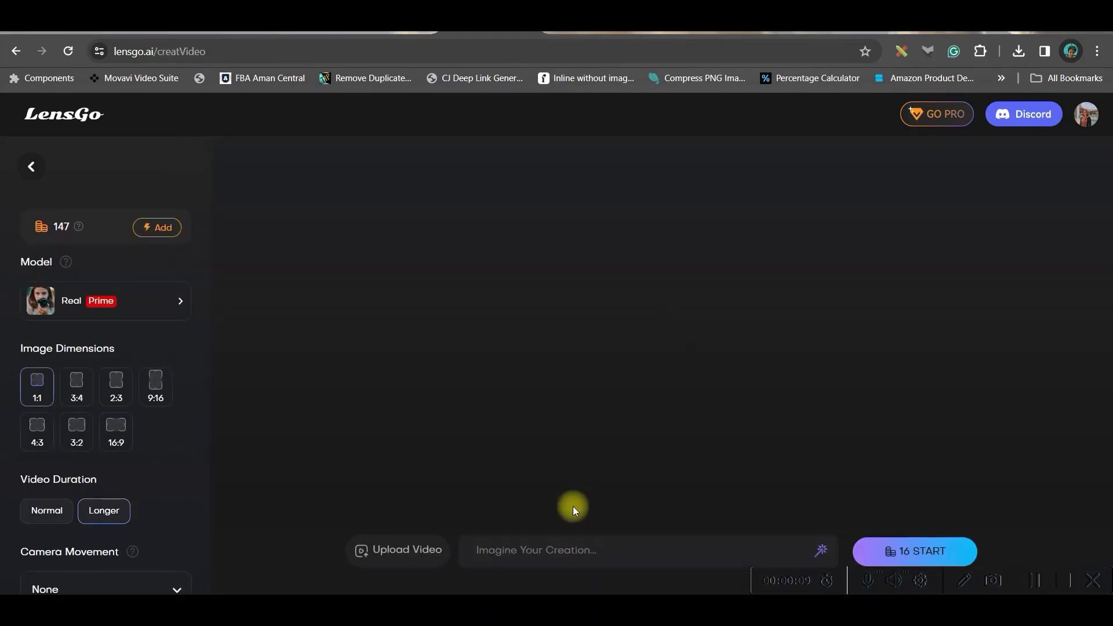
click(417, 547)
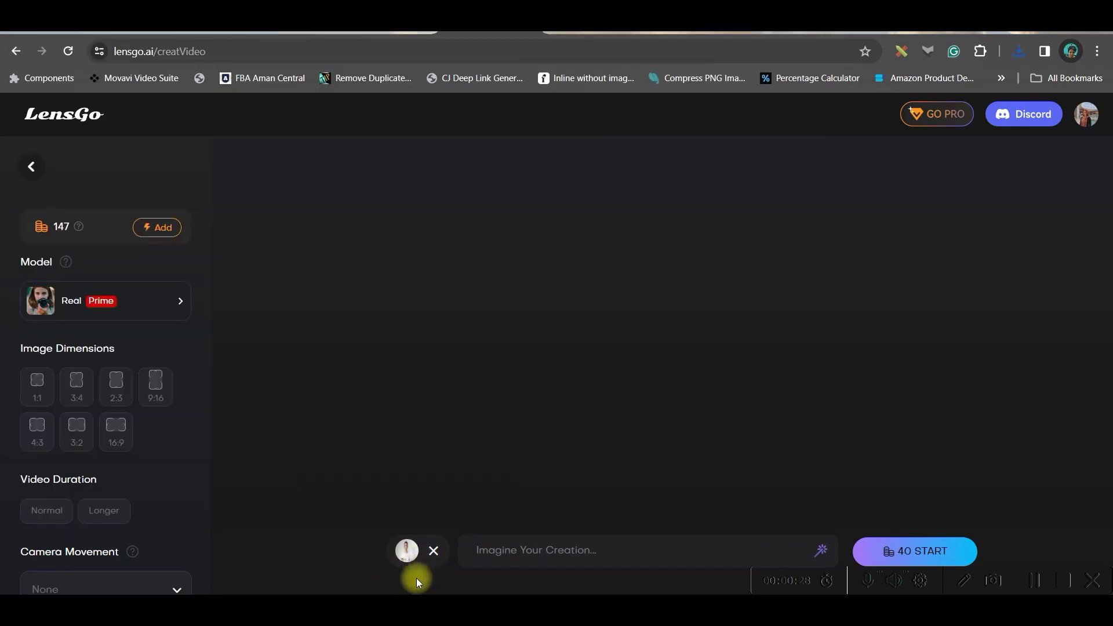
mouse_move(411, 547)
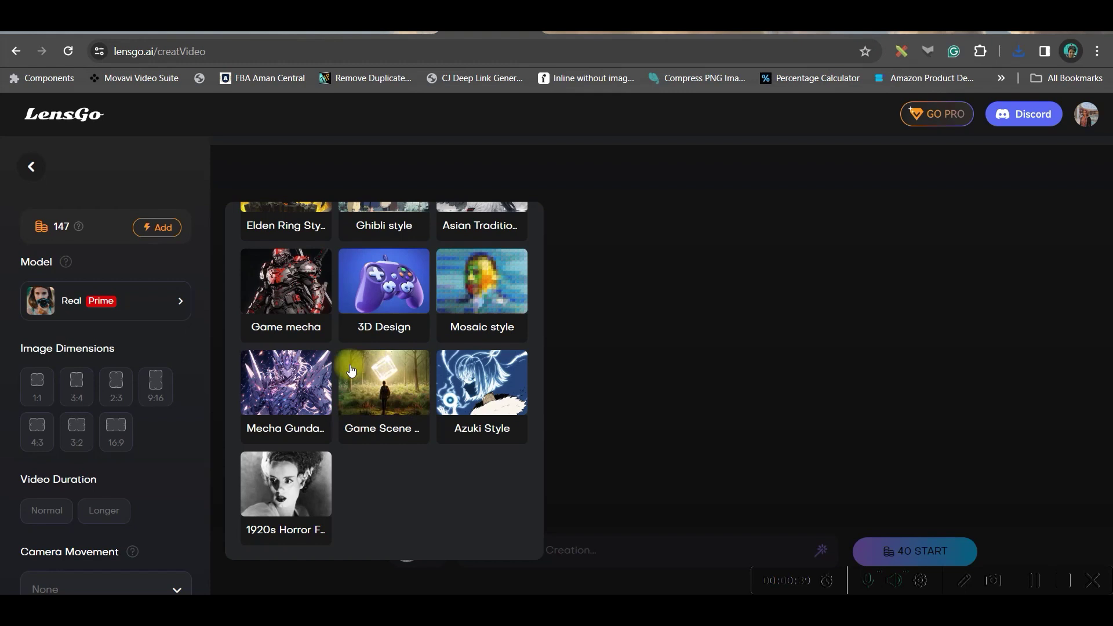
scroll(351, 370, up, 3)
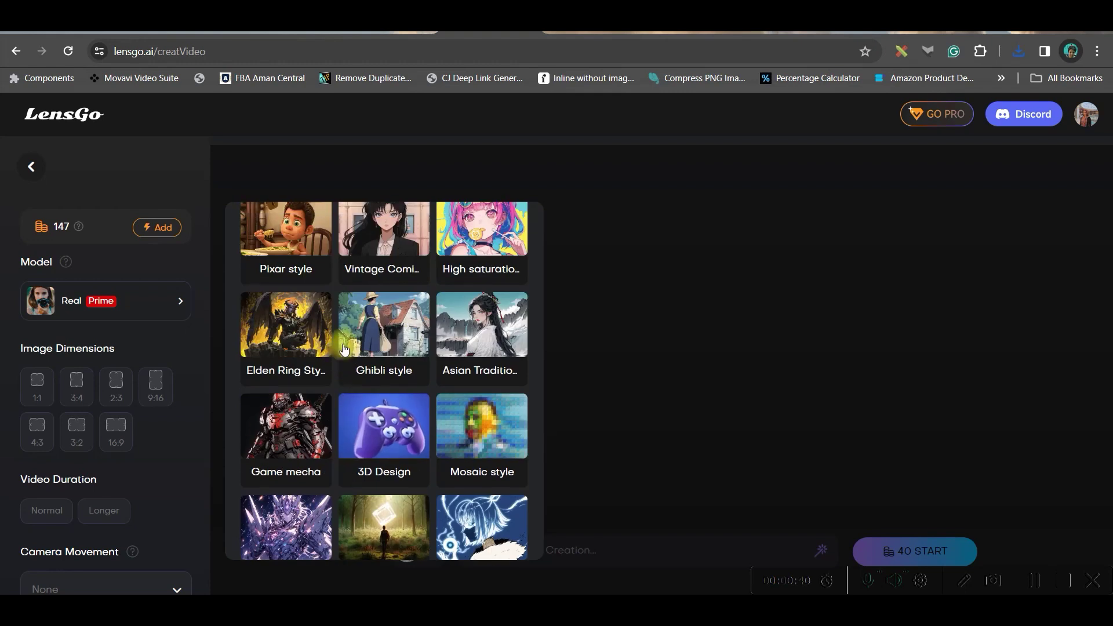
click(270, 345)
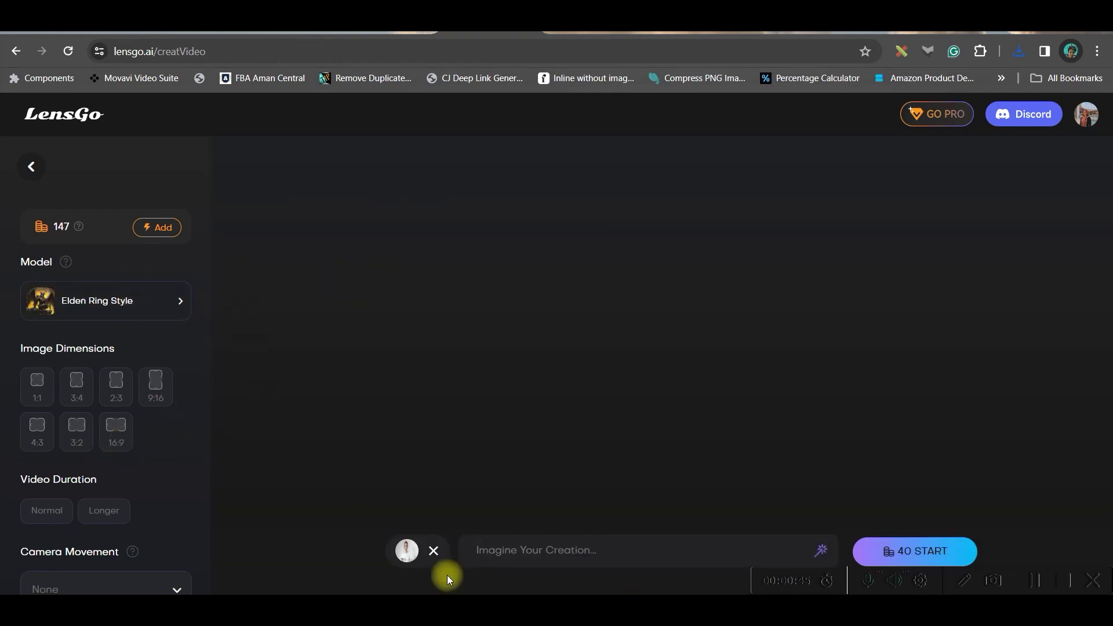
- Enter the prompt "A Demonic woman is explaining in a Room lit in Fire, Cinematic, UHD, Ultra Realistic" and generate the video
click(526, 552)
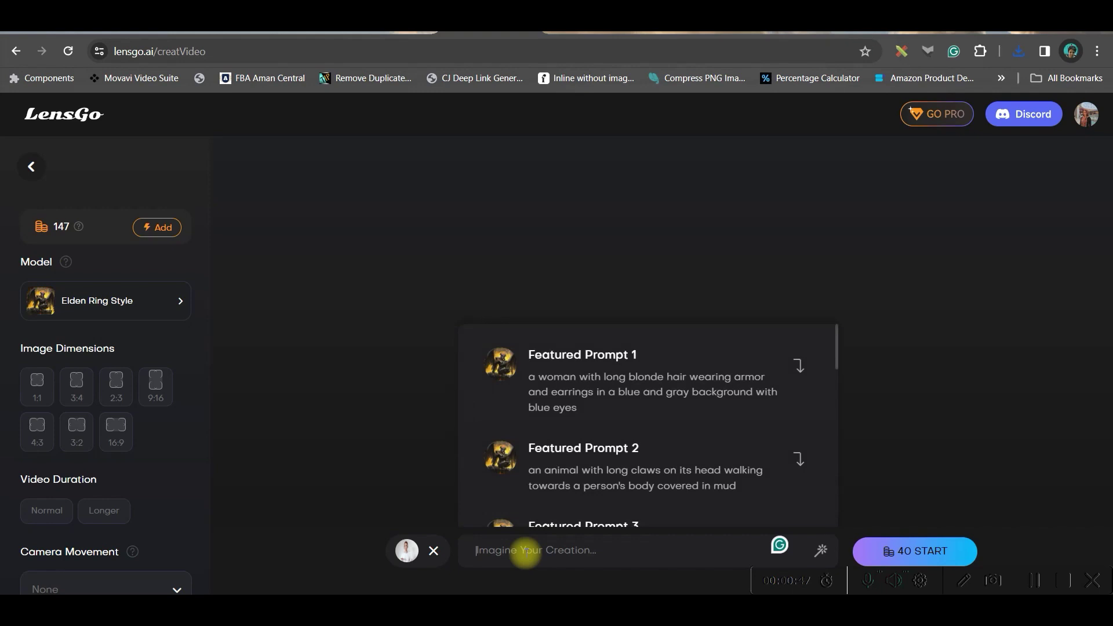
text(A wo)
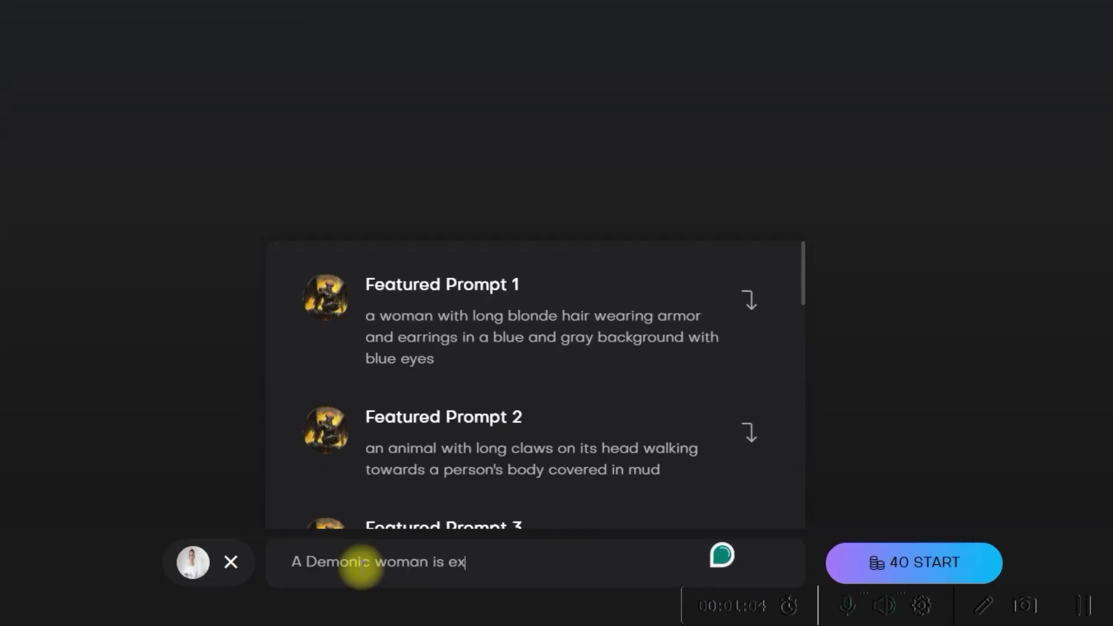
text(Fire, Cinematic, UHD, Ultra Realistic)
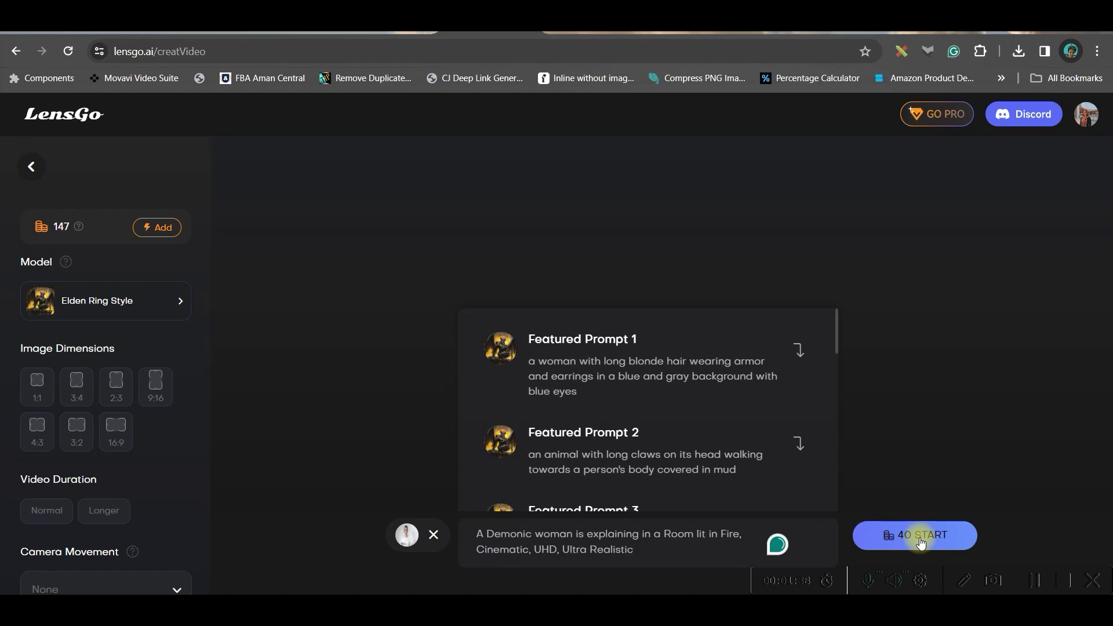
click(921, 543)
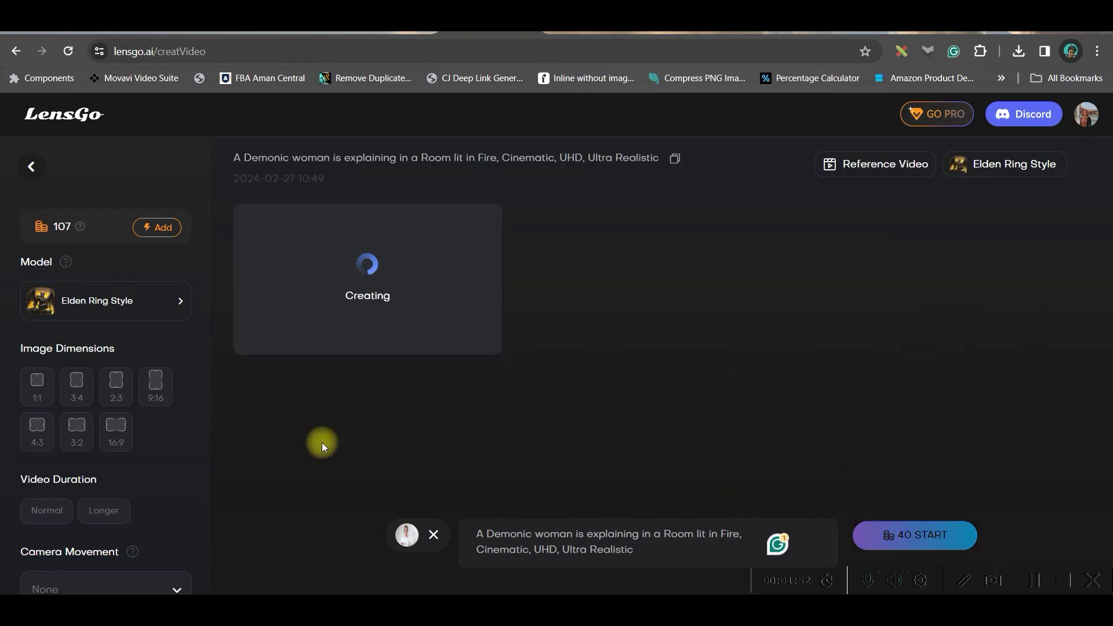
click(1045, 588)
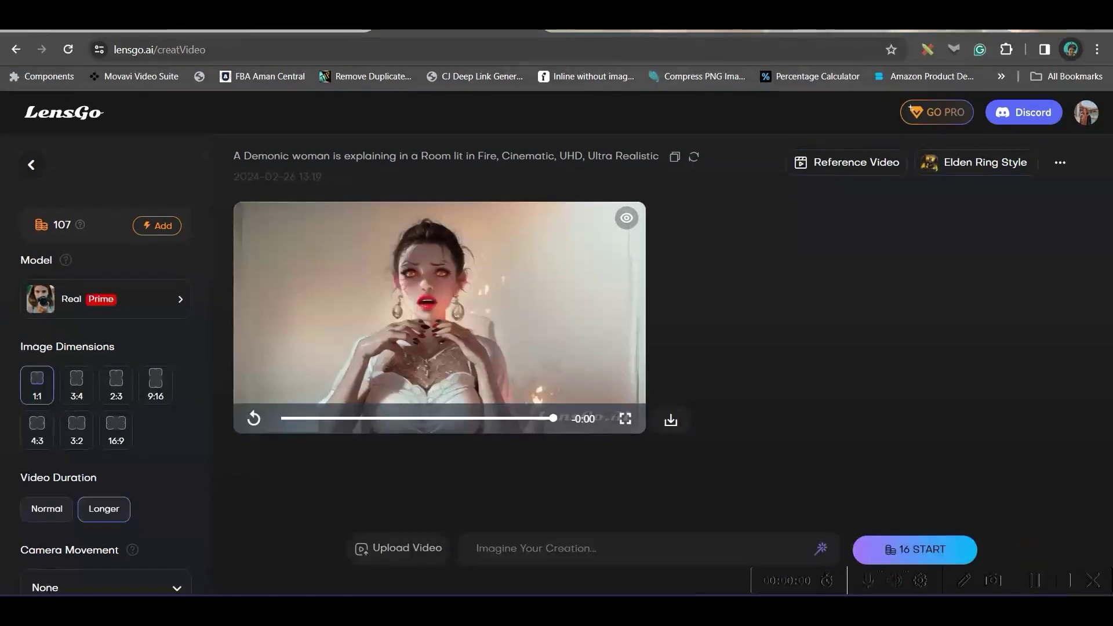
- Set the image dimensions to 16:9, and switch the video duration to Normal and back to Longer
scroll(115, 355, down, 1)
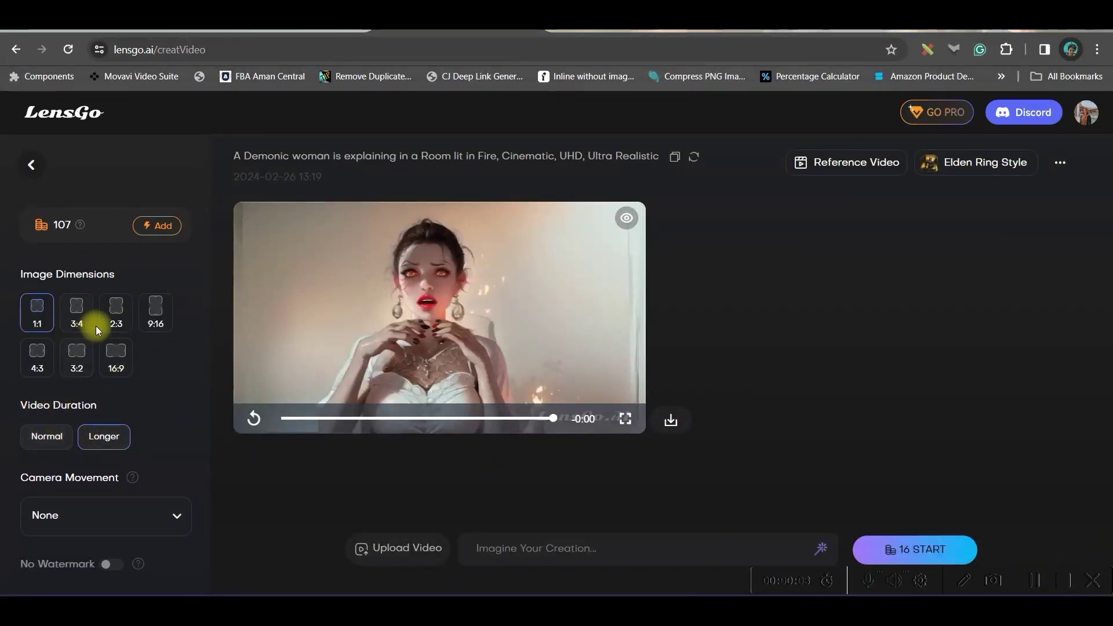
click(125, 357)
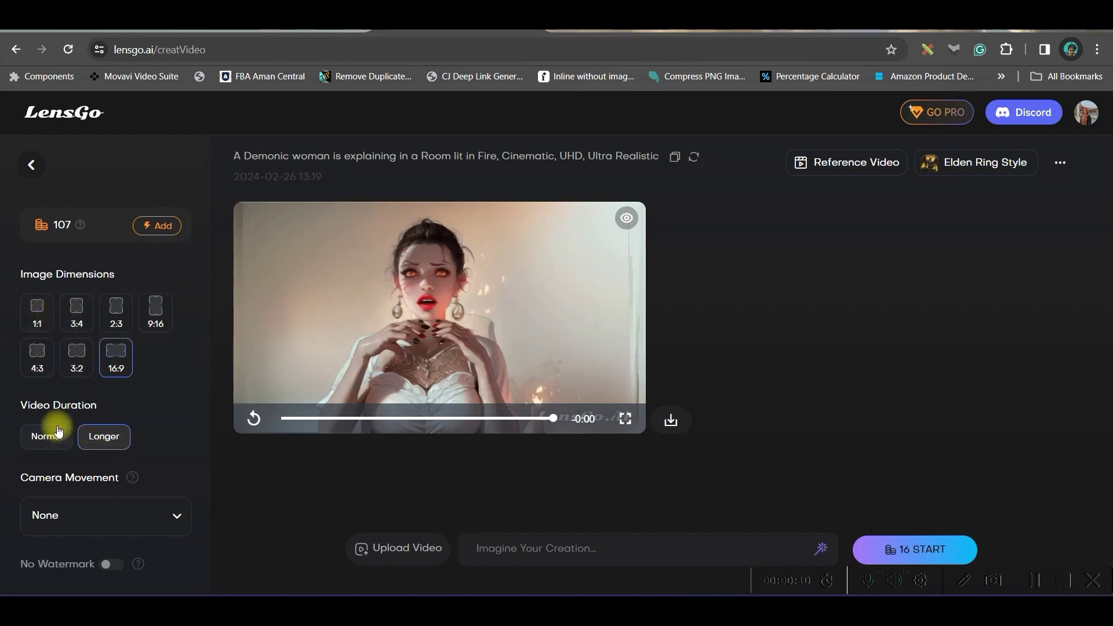
scroll(49, 431, down, 2)
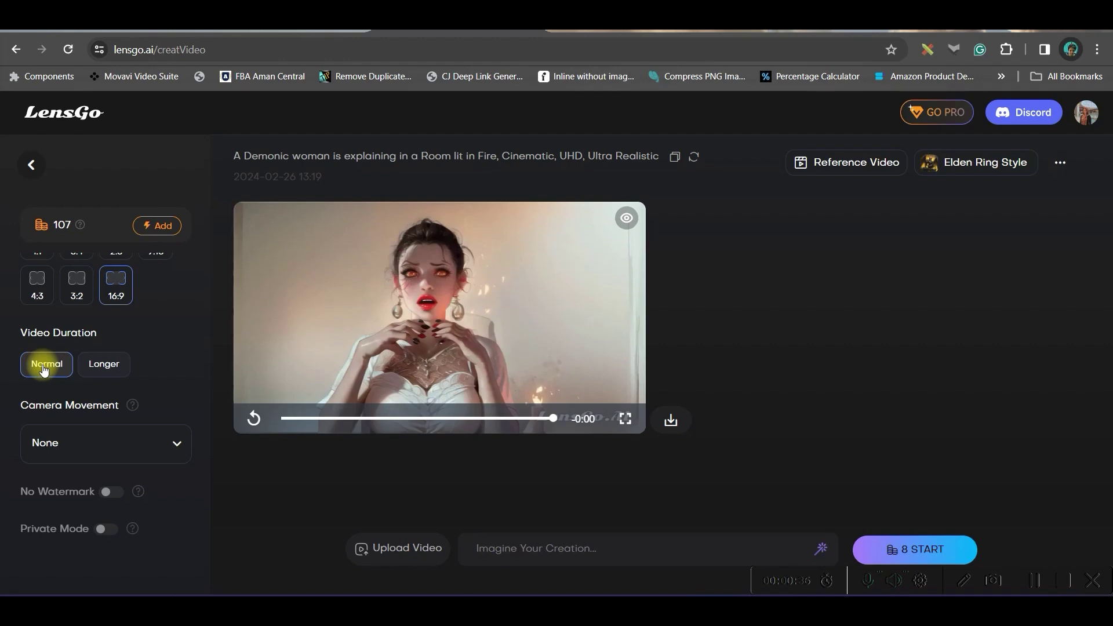
click(93, 364)
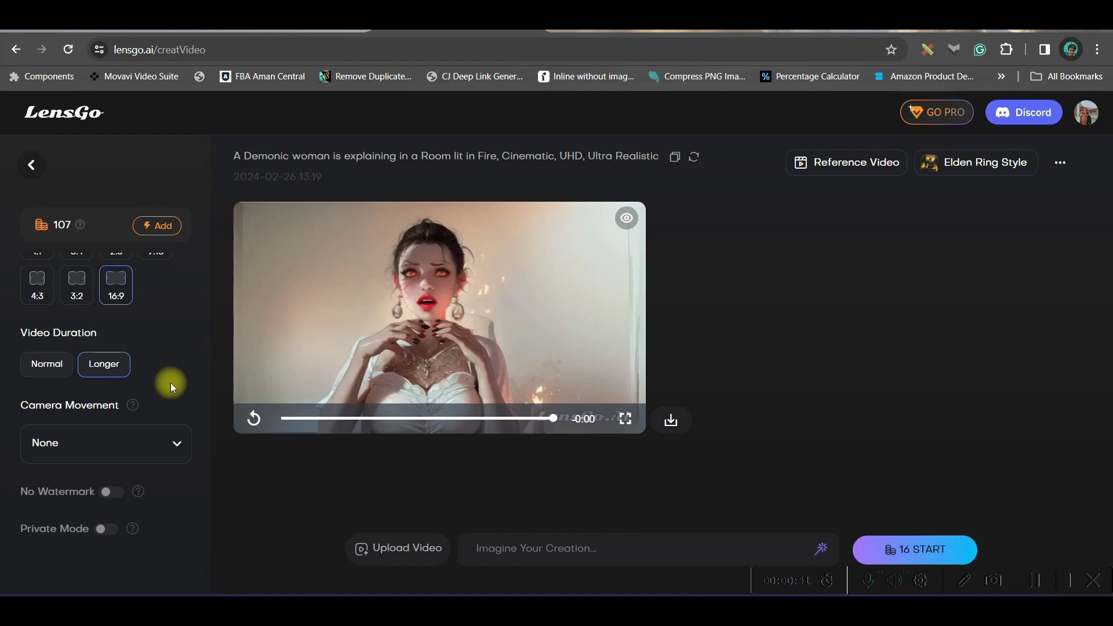
- Review the available Camera Movement options, leaving the setting at None
click(93, 452)
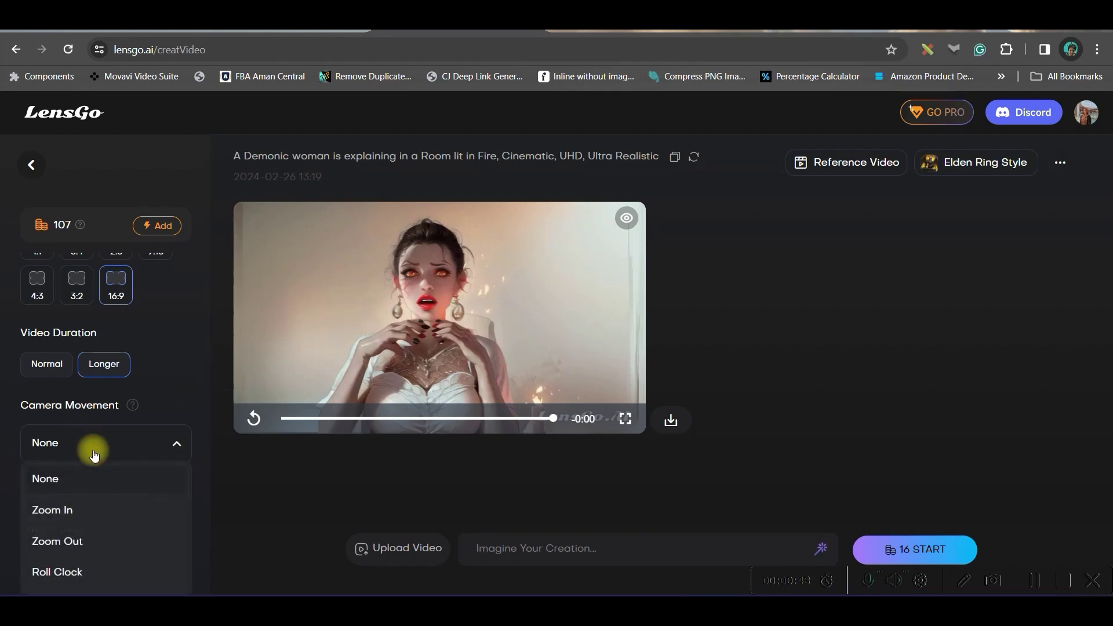
scroll(92, 455, down, 1)
scroll(93, 532, down, 3)
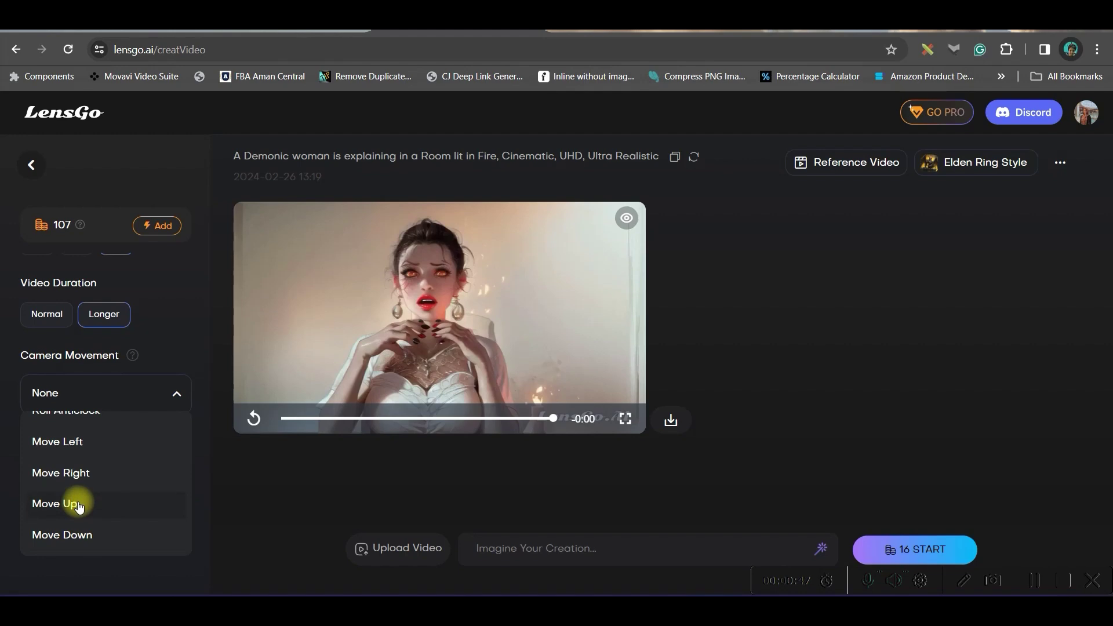
scroll(70, 492, up, 3)
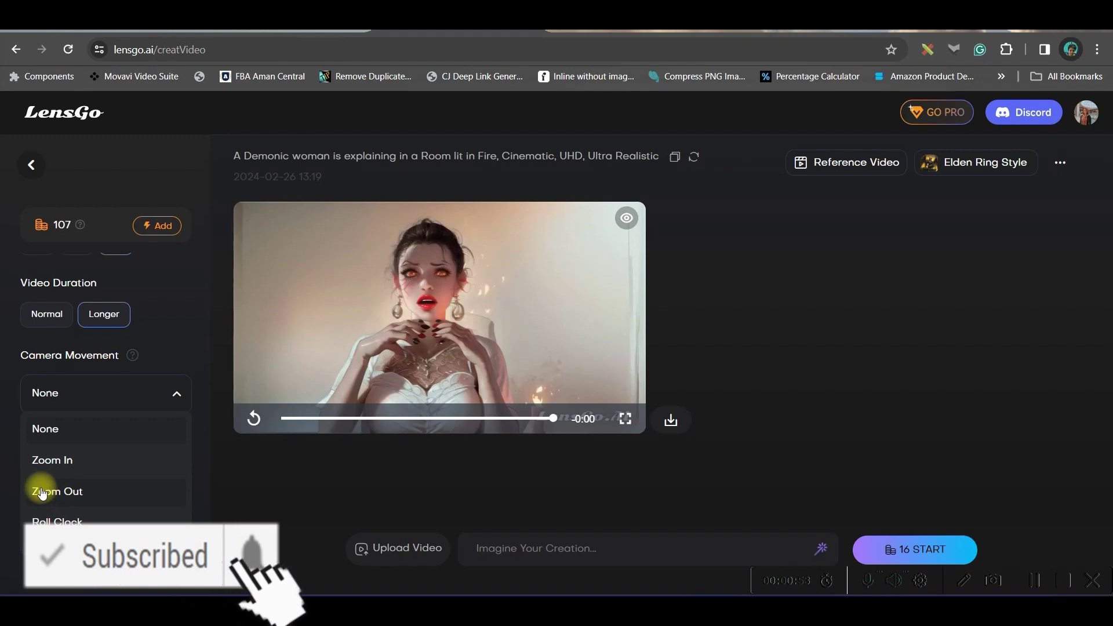
click(168, 358)
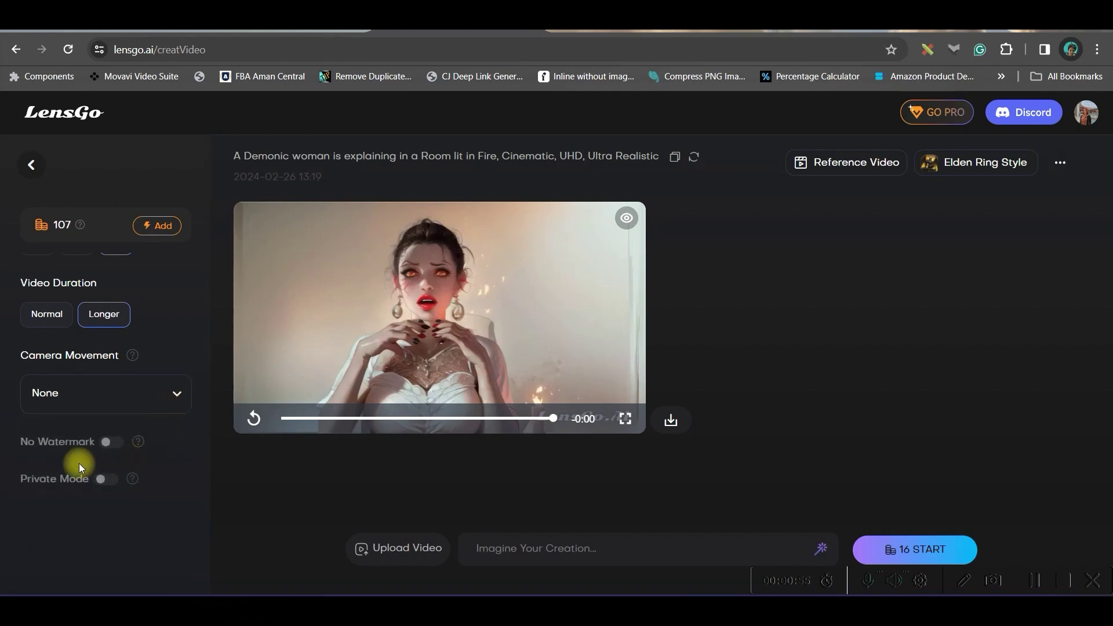